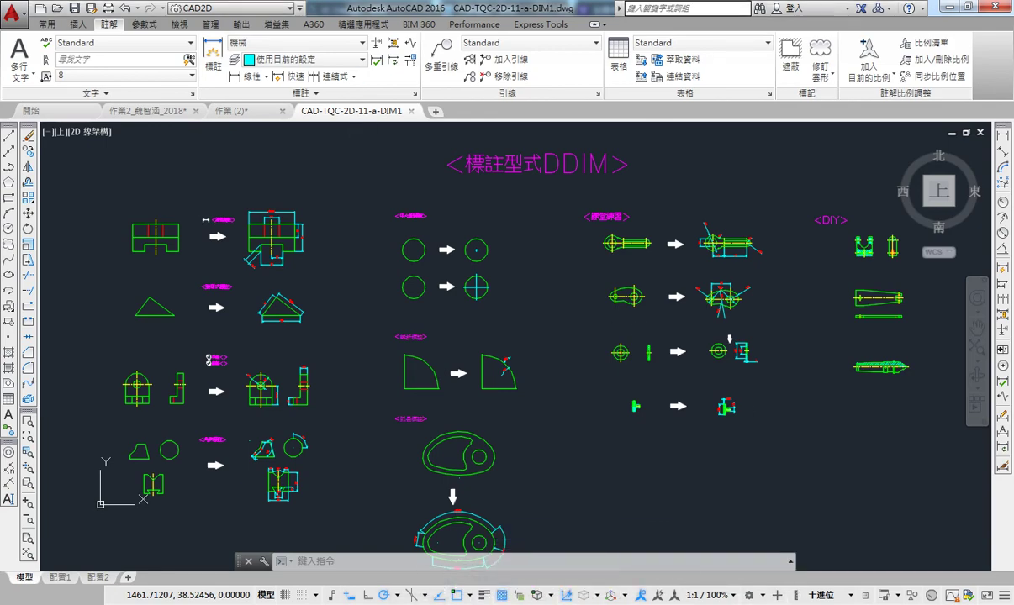
Step: Zoom into the linear-dimension example and bring up the Dimension Style Manager with 機械 current
scroll(184, 225, "up", 1)
scroll(184, 225, "up", 2)
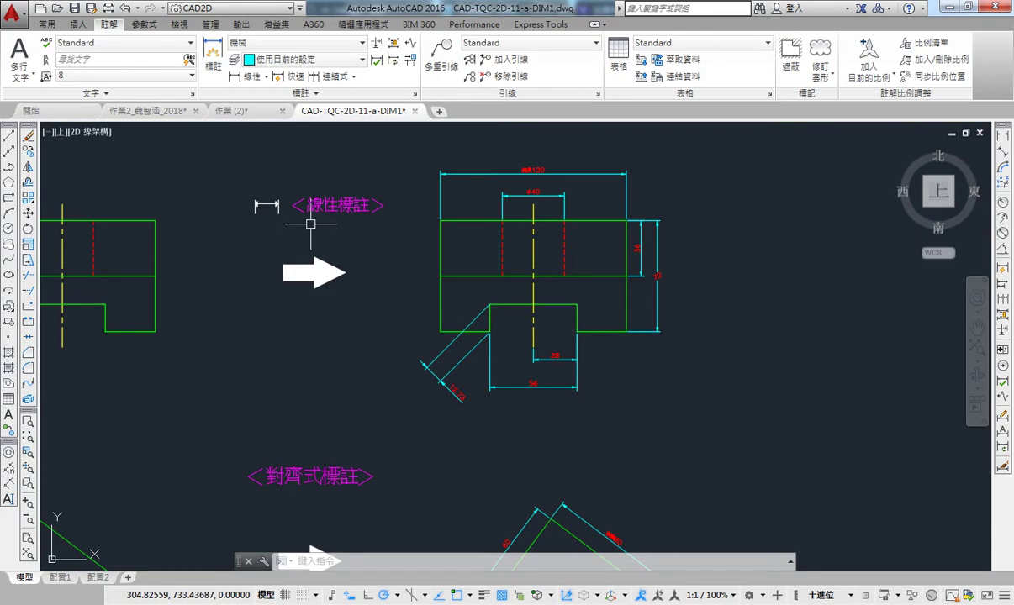
left_click(413, 94)
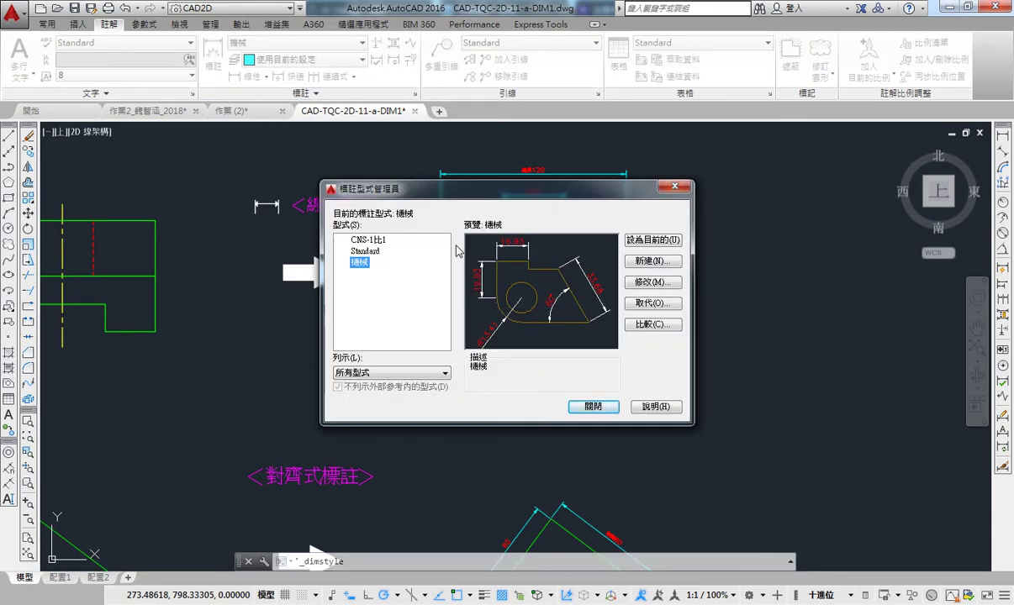
Step: Close the Dimension Style Manager and pan to frame the undimensioned part view
left_click(678, 190)
middle_click_drag(218, 212, 391, 216)
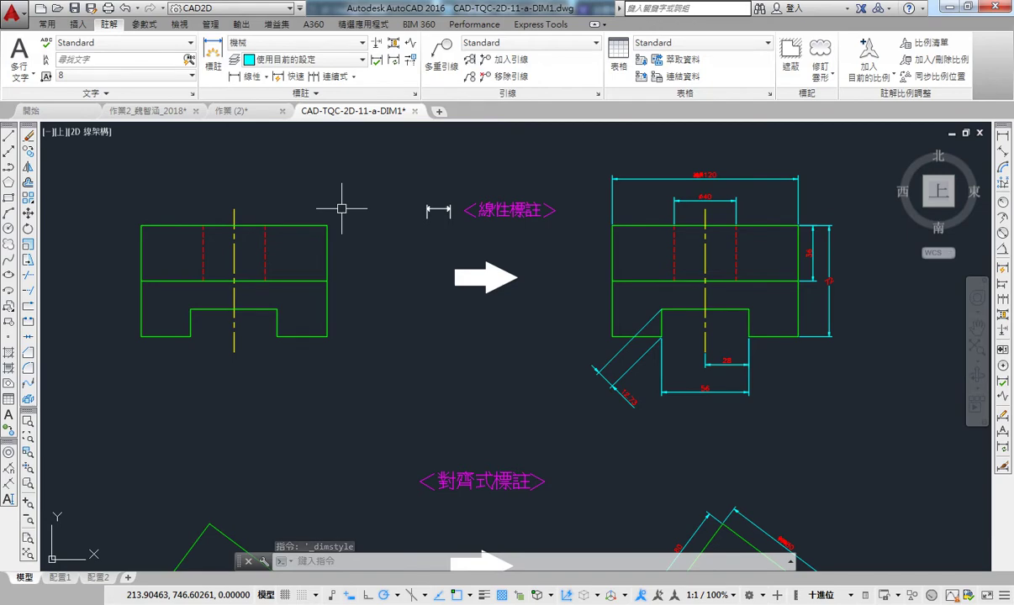
left_click(266, 76)
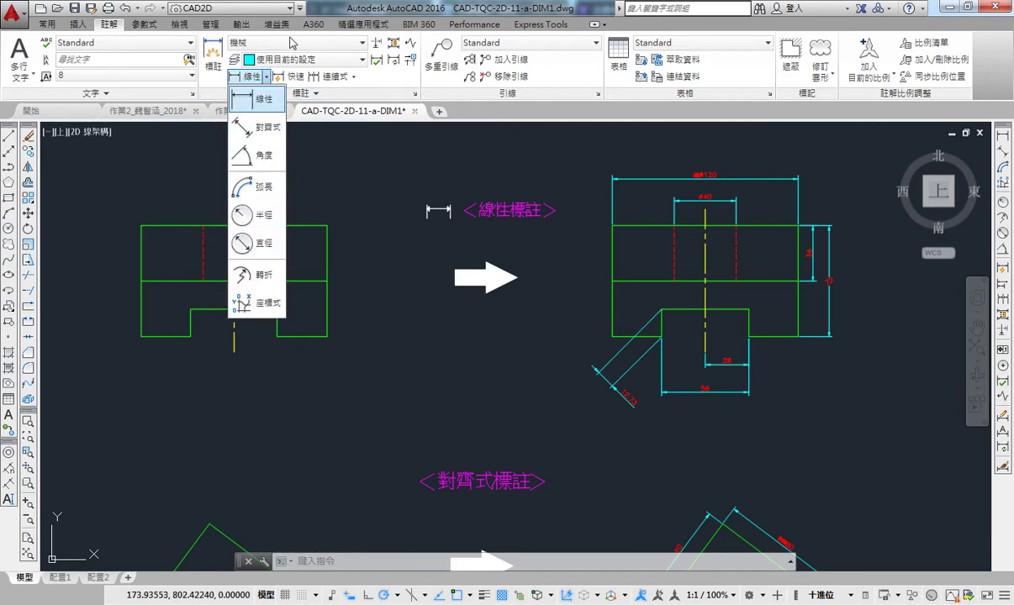
left_click(403, 7)
middle_click_drag(470, 243, 437, 234)
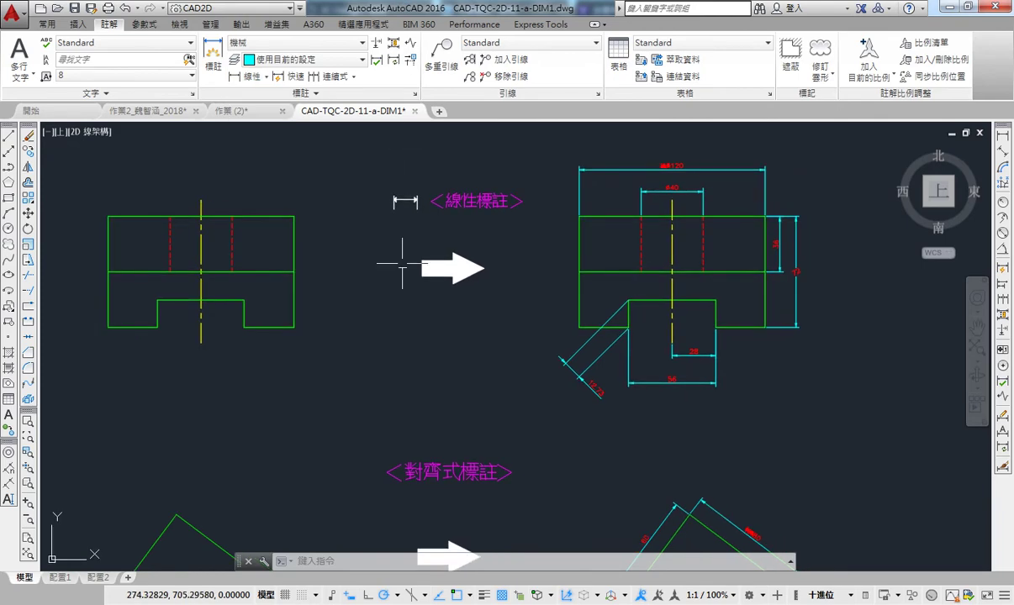
middle_click_drag(331, 272, 366, 295)
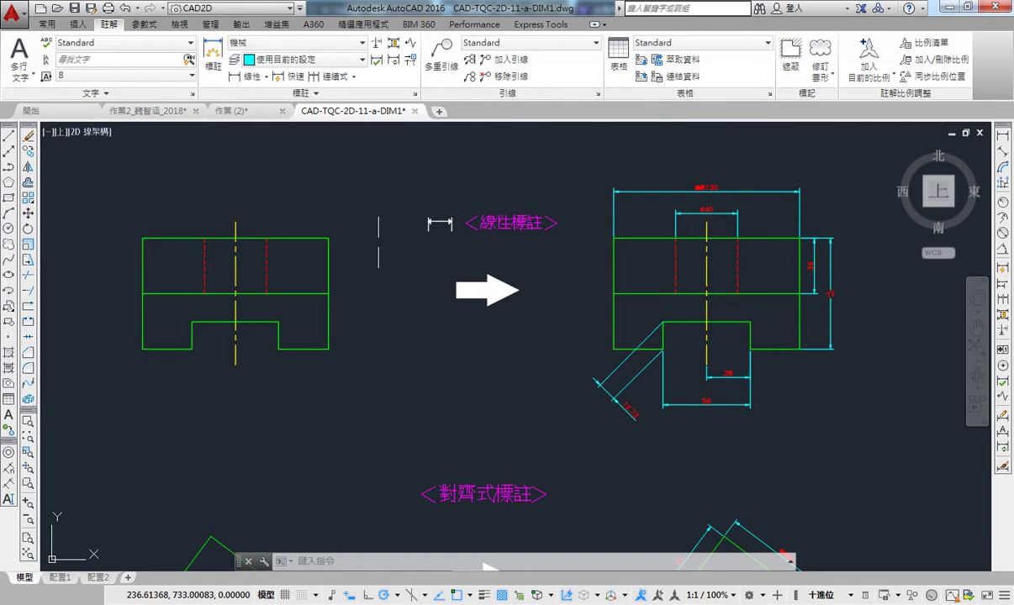
left_click(414, 94)
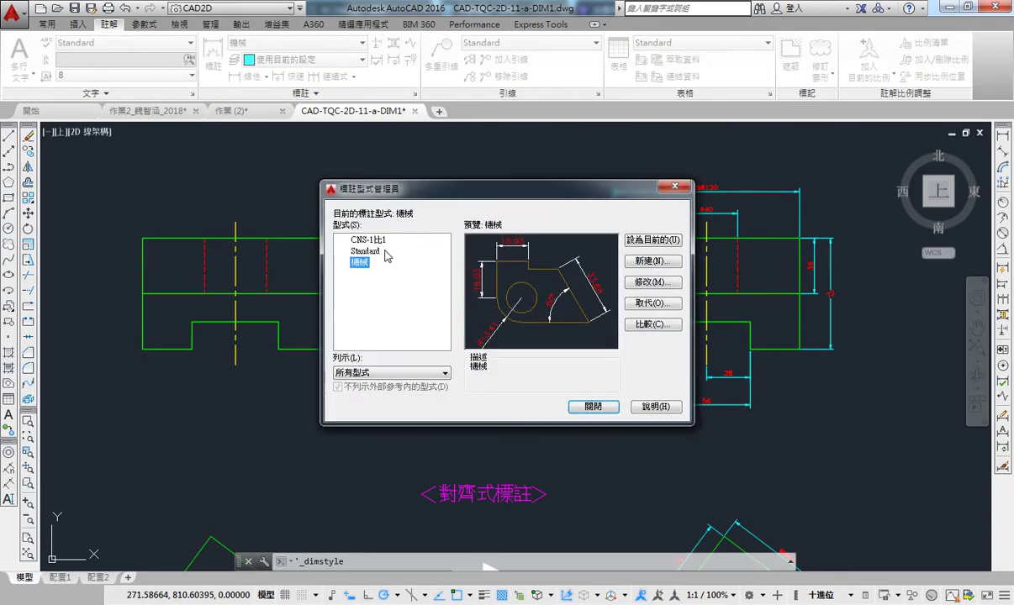
left_click(652, 283)
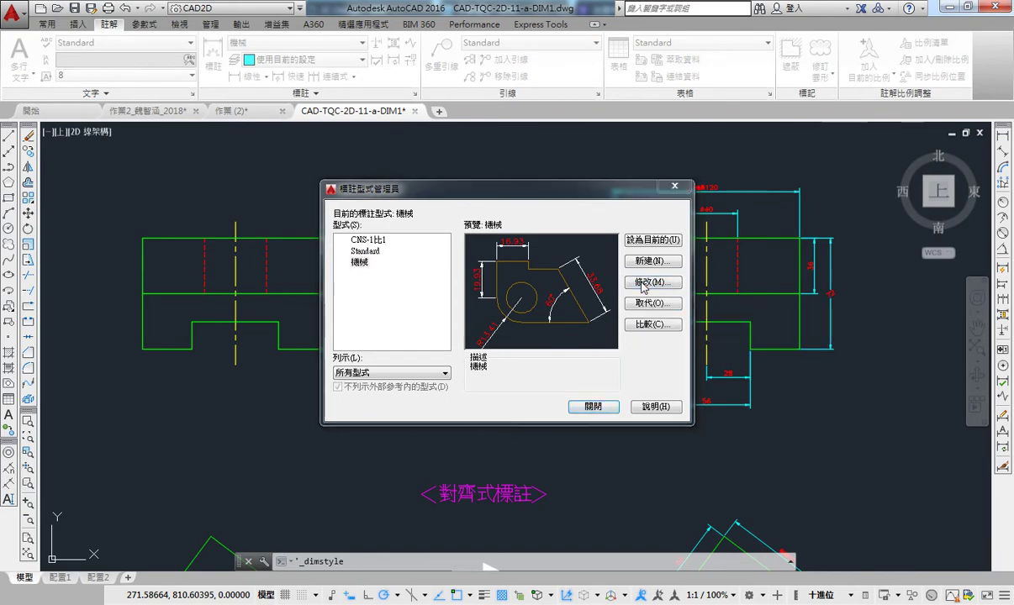
left_click(376, 170)
left_click(409, 167)
left_click(441, 167)
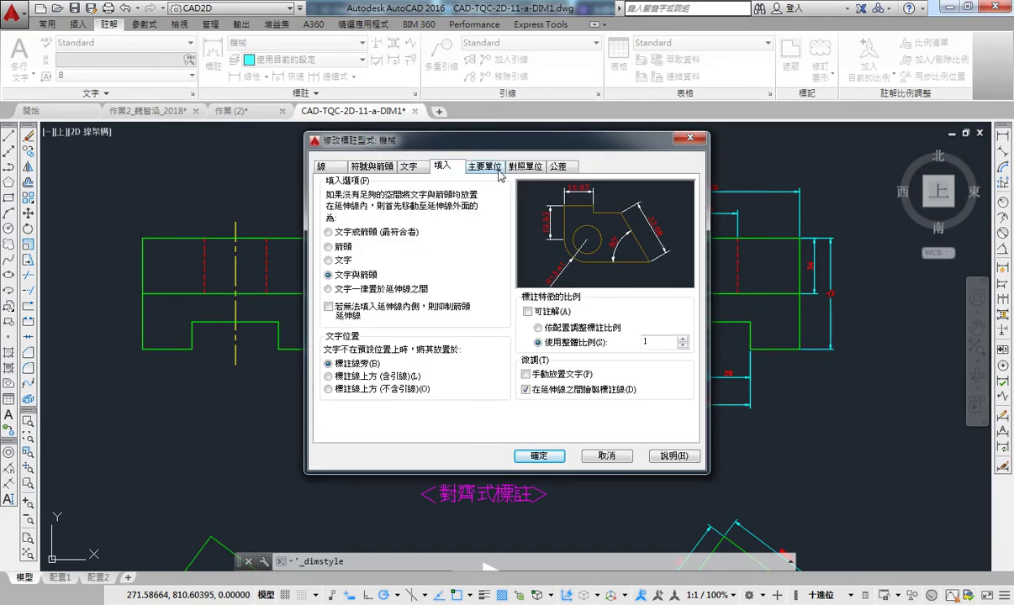
left_click(483, 168)
left_click(524, 167)
left_click(559, 172)
left_click(320, 167)
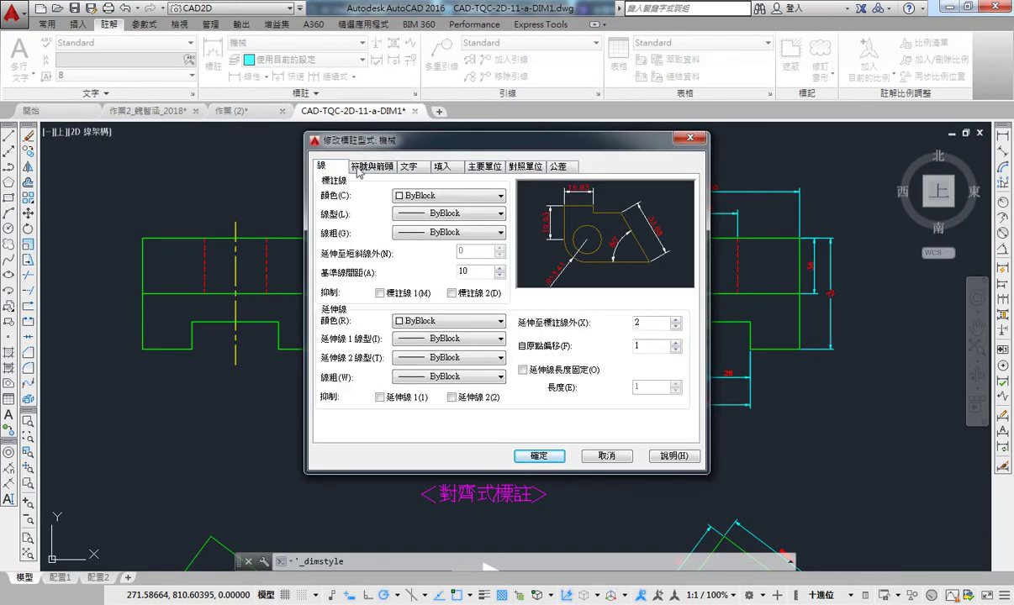
left_click(371, 167)
left_click(408, 166)
left_click(441, 166)
left_click(483, 167)
left_click(525, 167)
left_click(558, 166)
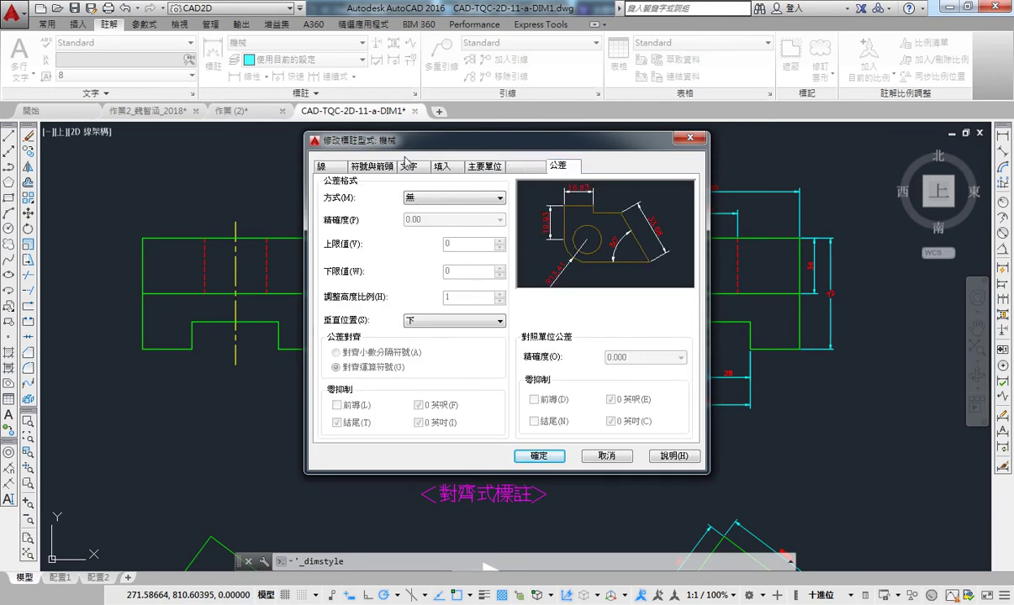
left_click(404, 168)
left_click(370, 166)
left_click(322, 167)
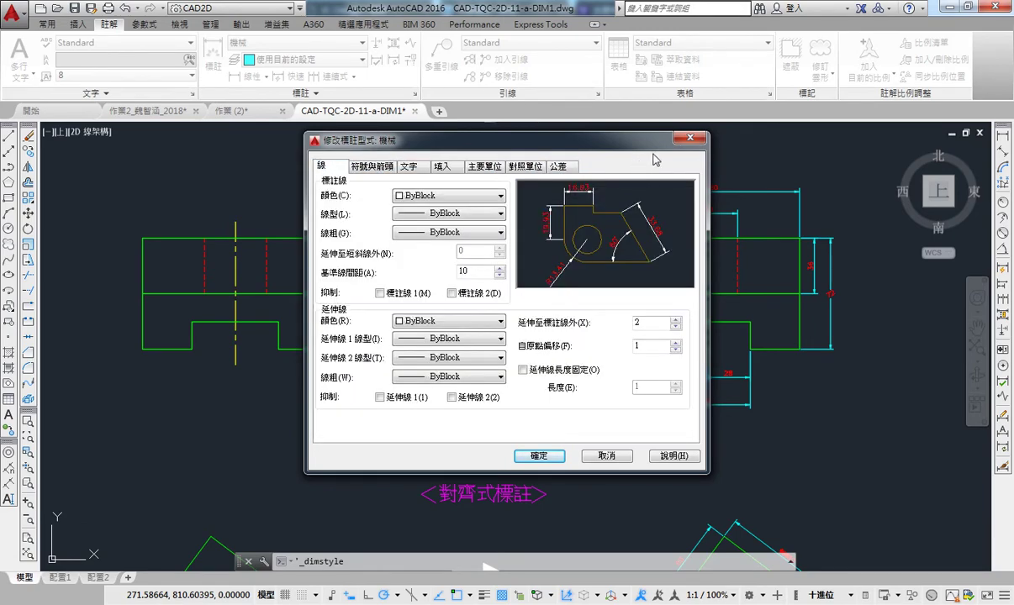
left_click(692, 139)
Step: Close the style manager, pan to compare both part views, and open the dimension type list
left_click(682, 188)
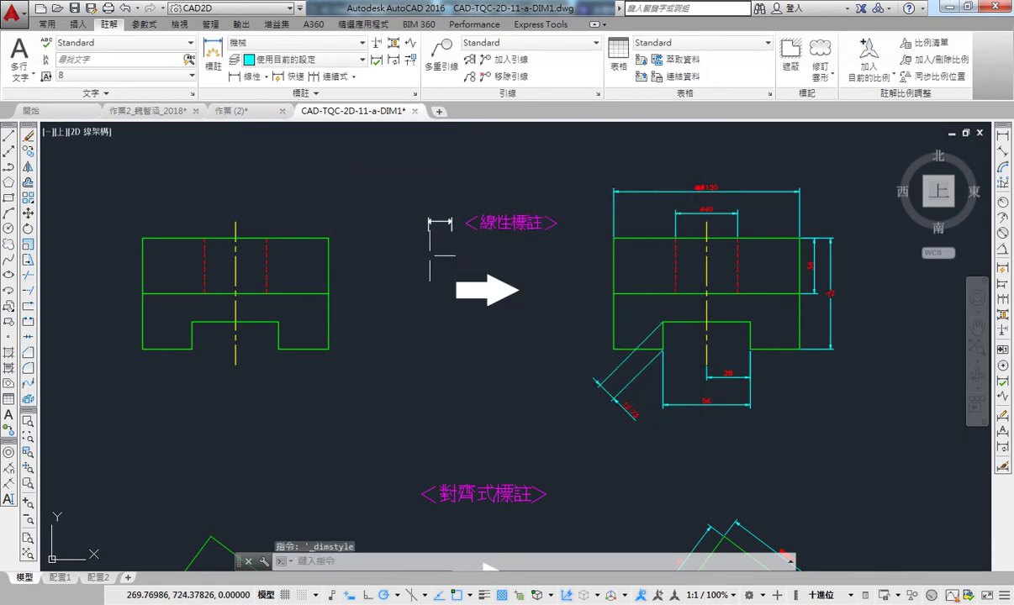
middle_click_drag(295, 245, 362, 261)
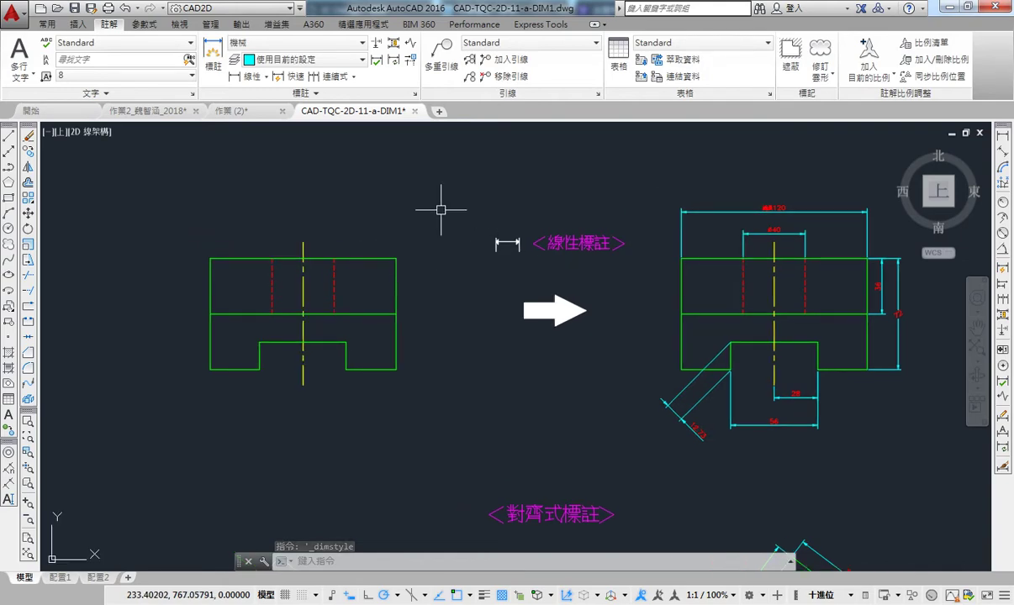
middle_click_drag(441, 210, 464, 212)
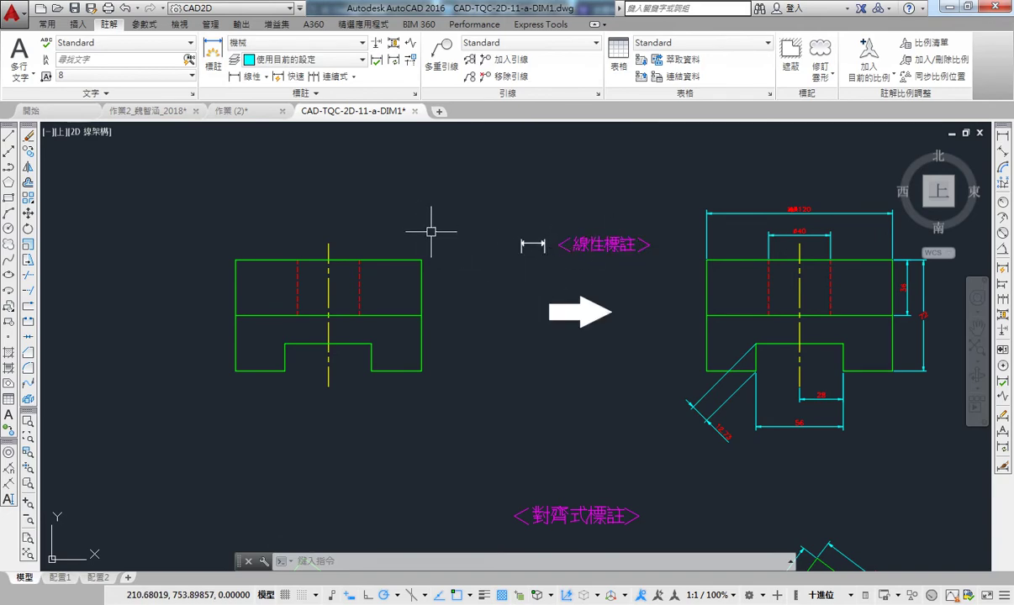
middle_click_drag(431, 232, 440, 228)
middle_click_drag(646, 282, 339, 282)
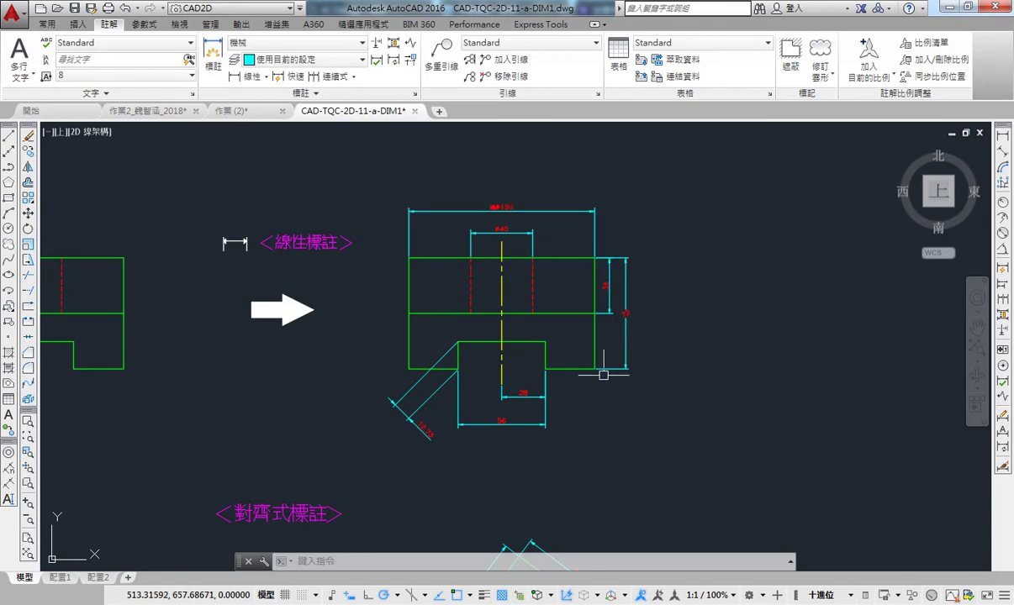
middle_click_drag(599, 358, 931, 367)
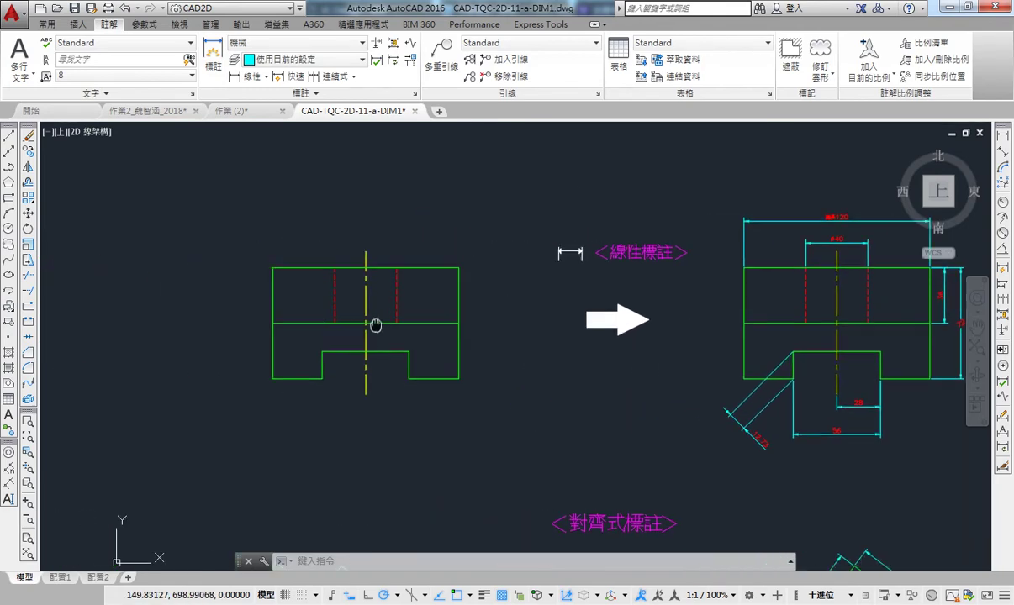
left_click(266, 77)
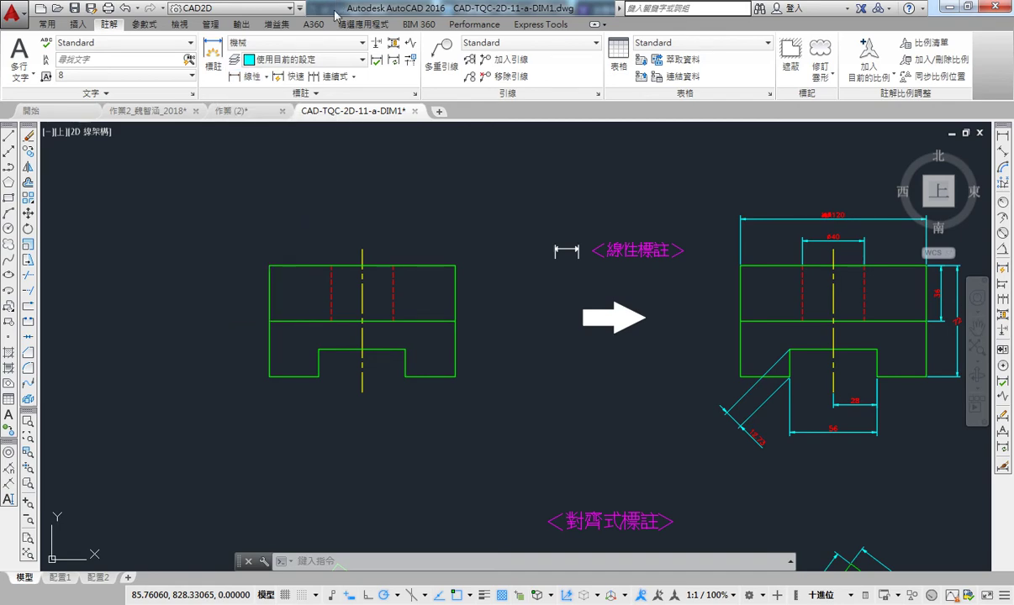
left_click(267, 77)
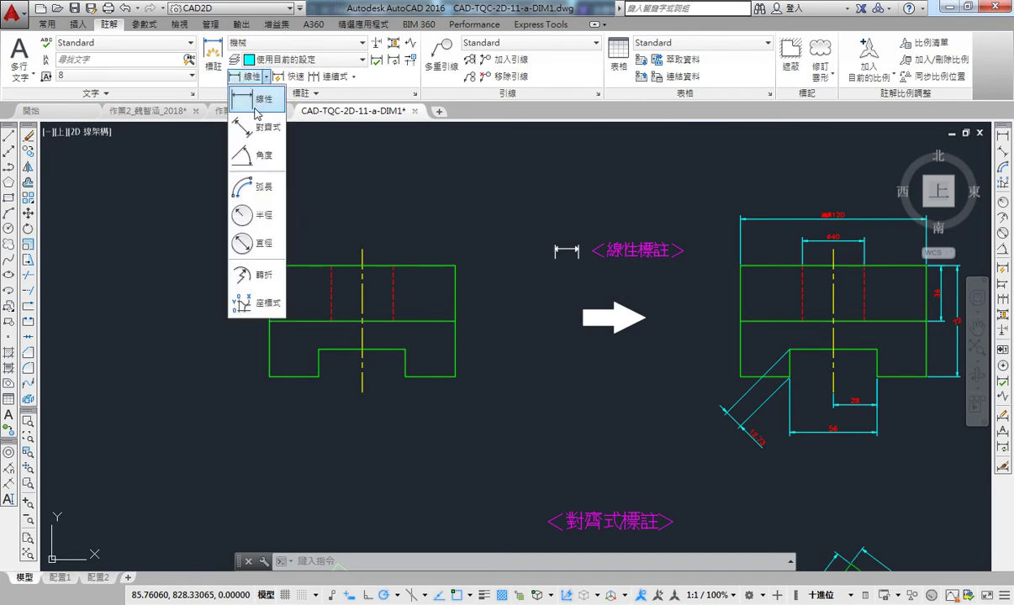
Step: Add a 120 linear dimension across the top of the part view
left_click(257, 111)
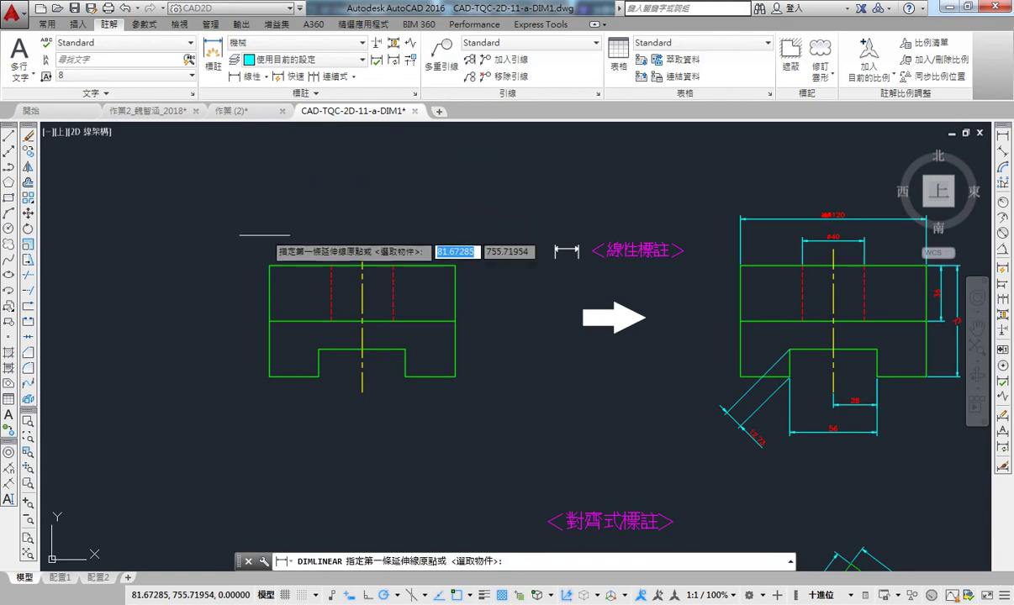
left_click(269, 265)
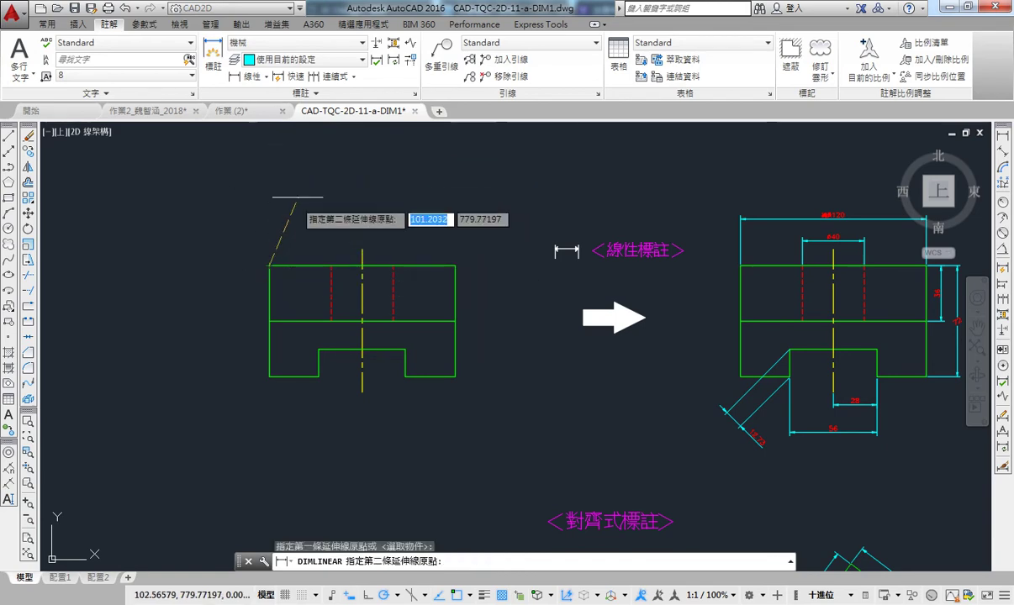
left_click(455, 266)
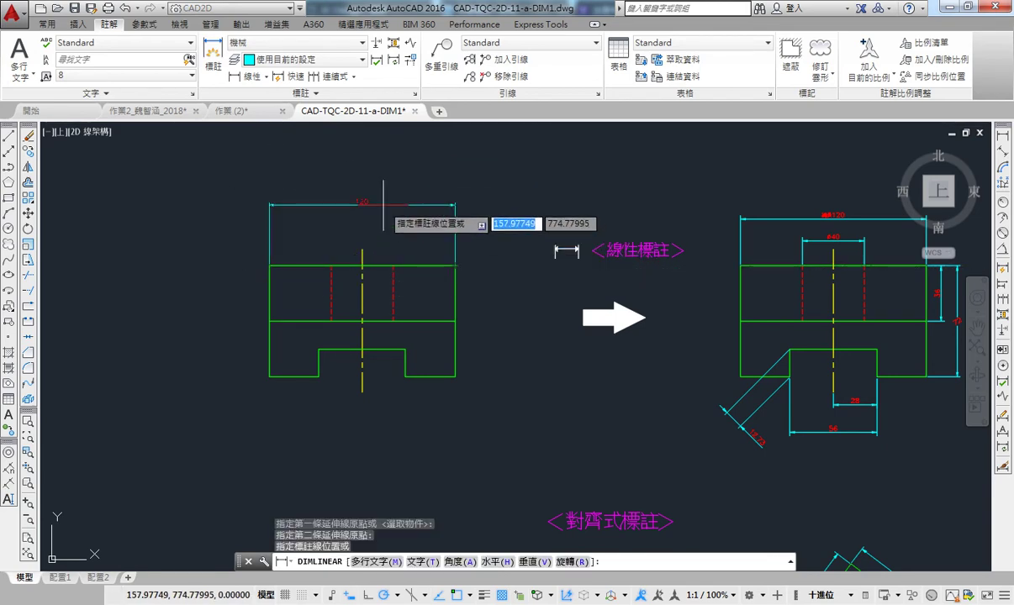
left_click(383, 204)
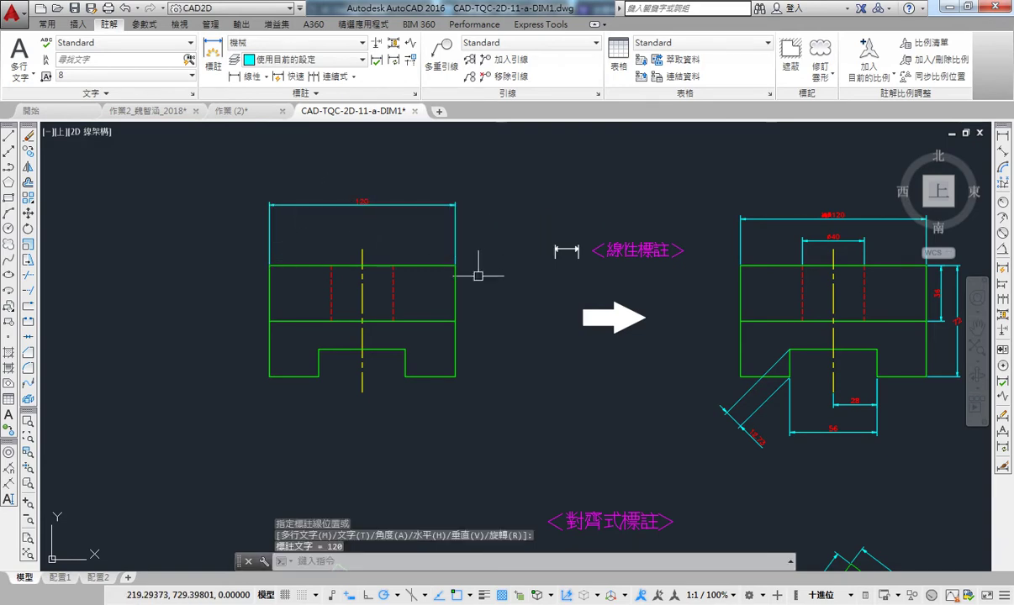
mouse_move(394, 203)
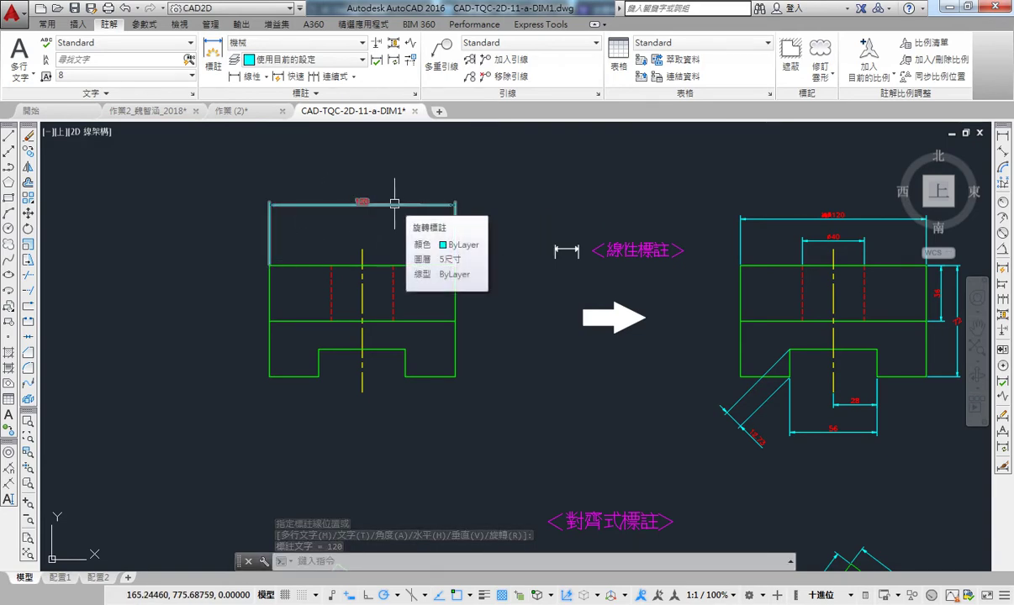
middle_click_drag(361, 249, 334, 242)
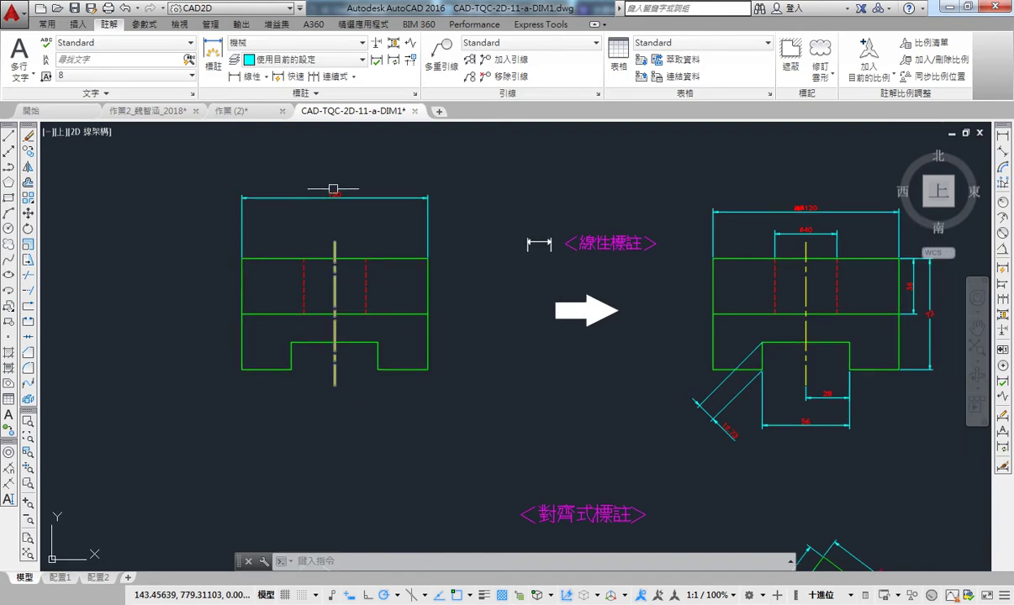
Step: Add a 72 linear dimension down the part's right side
left_click(248, 75)
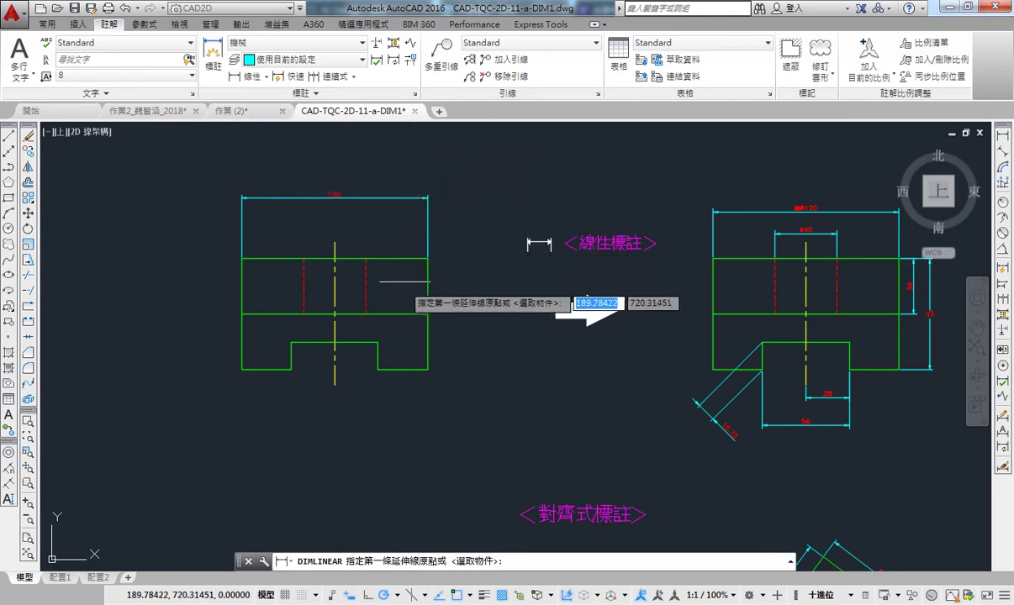
left_click(428, 258)
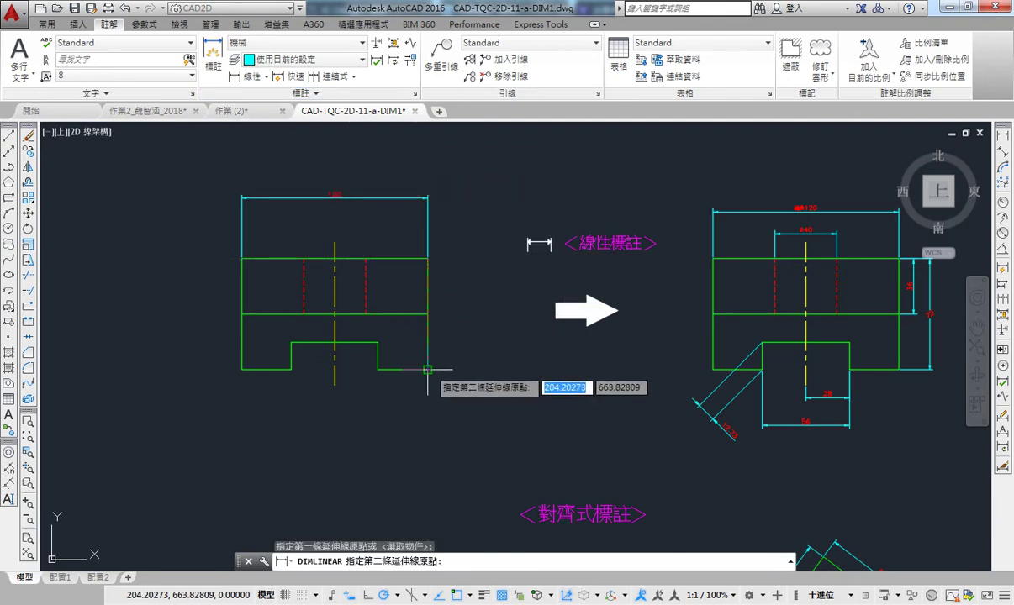
left_click(428, 369)
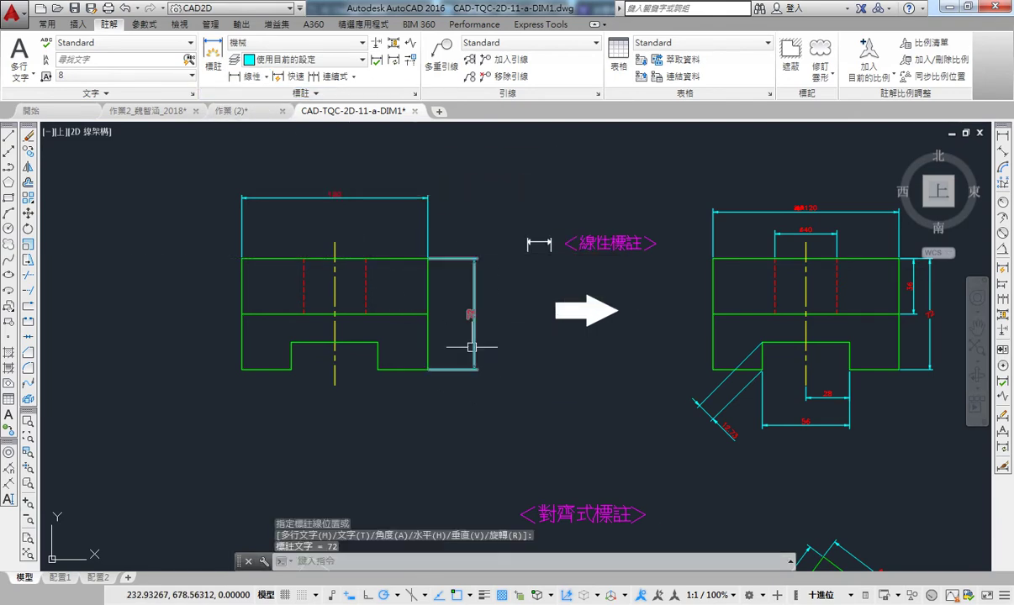
middle_click_drag(428, 297, 408, 297)
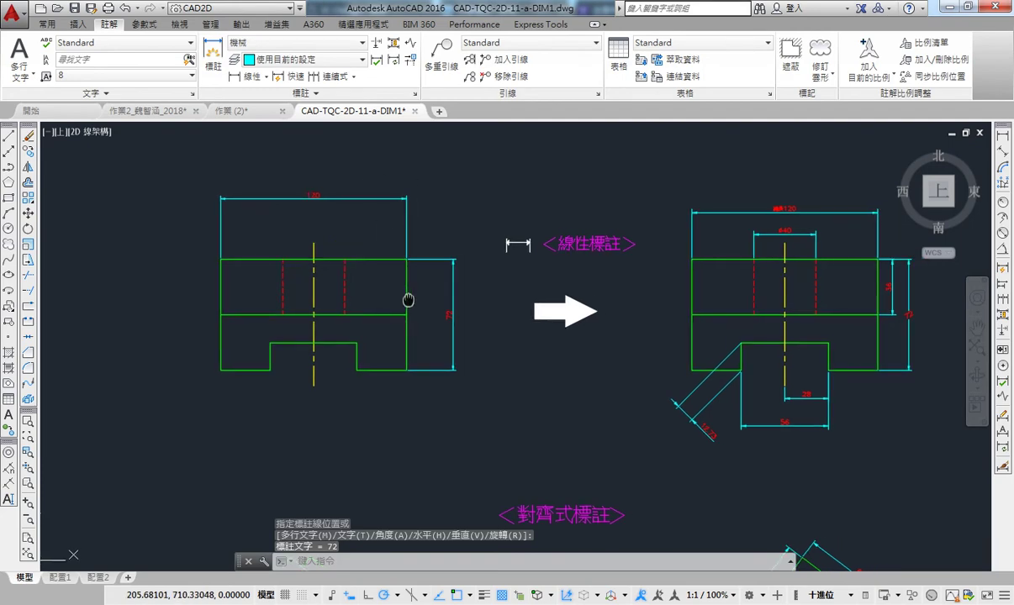
Step: Bring the triangle exercise into view
scroll(333, 244, "up", 2)
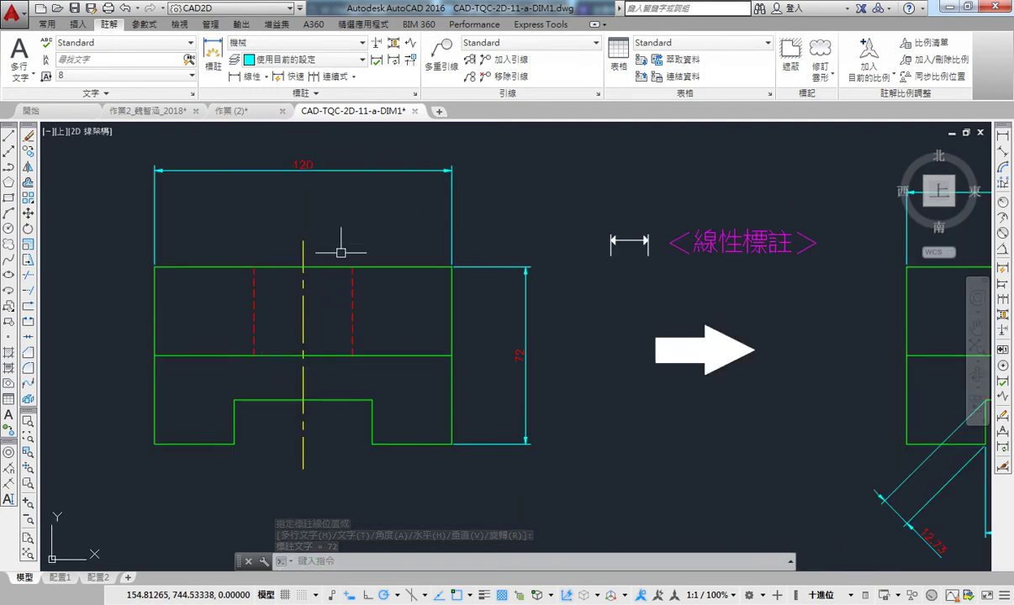
scroll(396, 235, "up", 1)
scroll(381, 310, "down", 3)
middle_click_drag(381, 310, 317, 166)
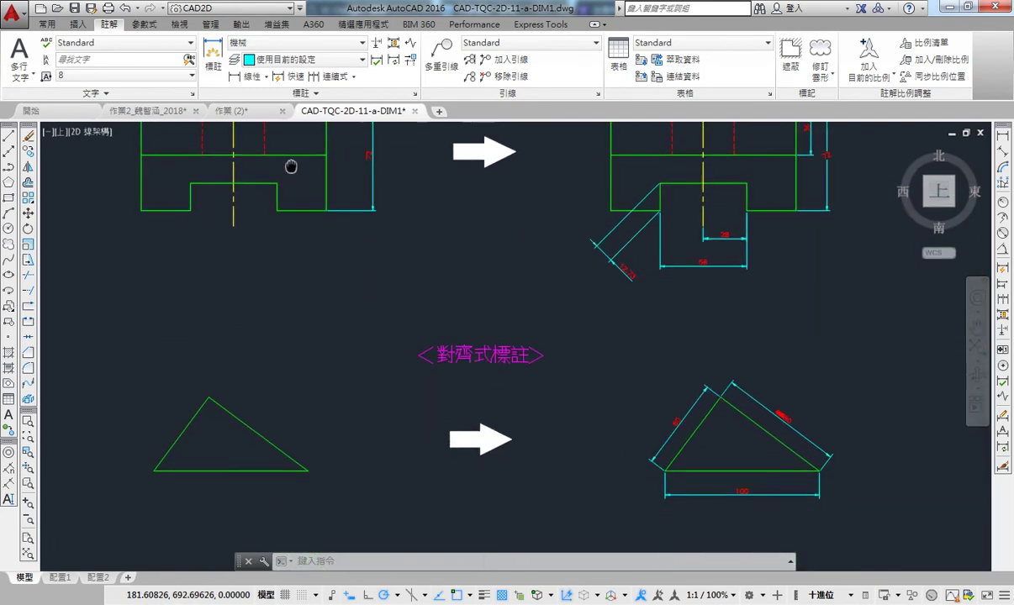
middle_click_drag(319, 348, 336, 287)
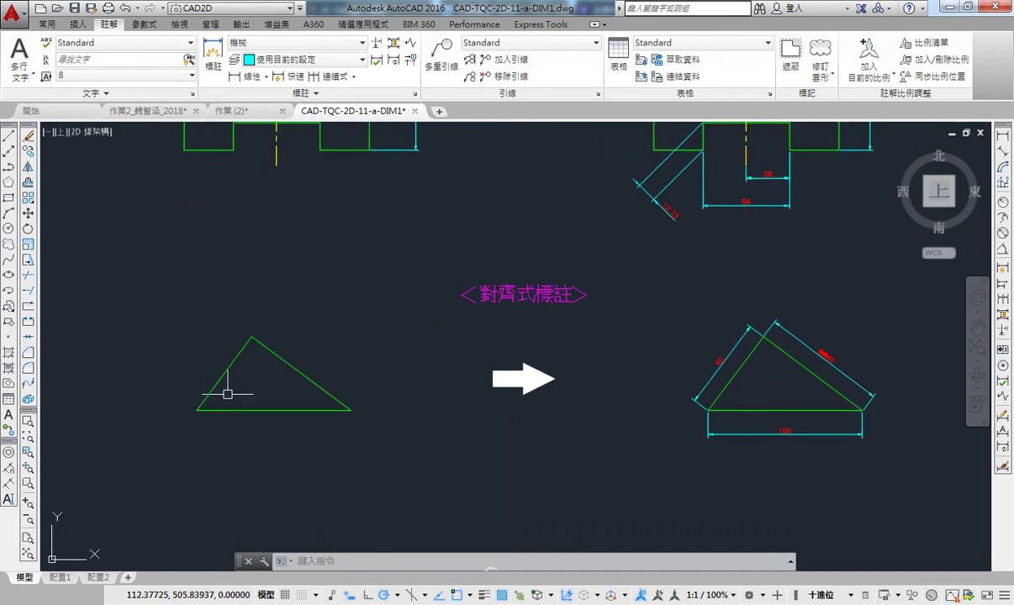
middle_click_drag(226, 391, 251, 366)
Step: Place a trial 36 linear dimension on the triangle, then erase it
left_click(376, 42)
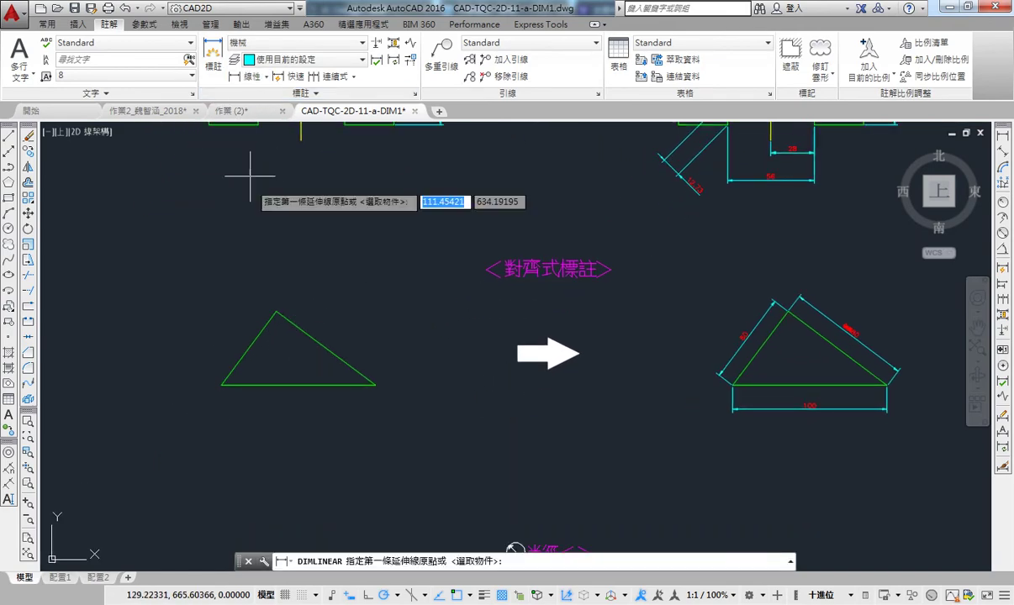
left_click(276, 313)
left_click(222, 385)
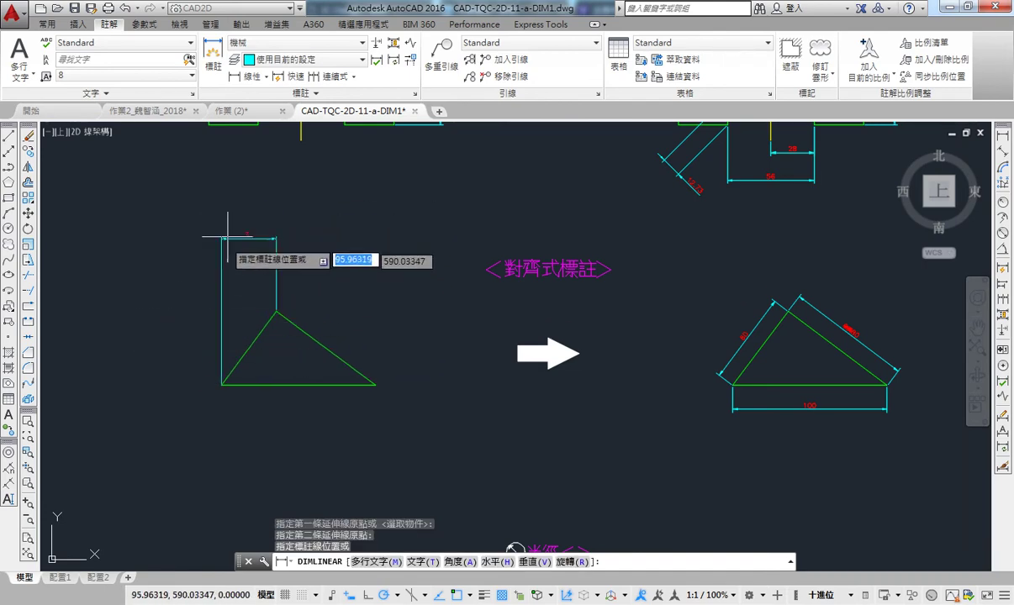
left_click(234, 224)
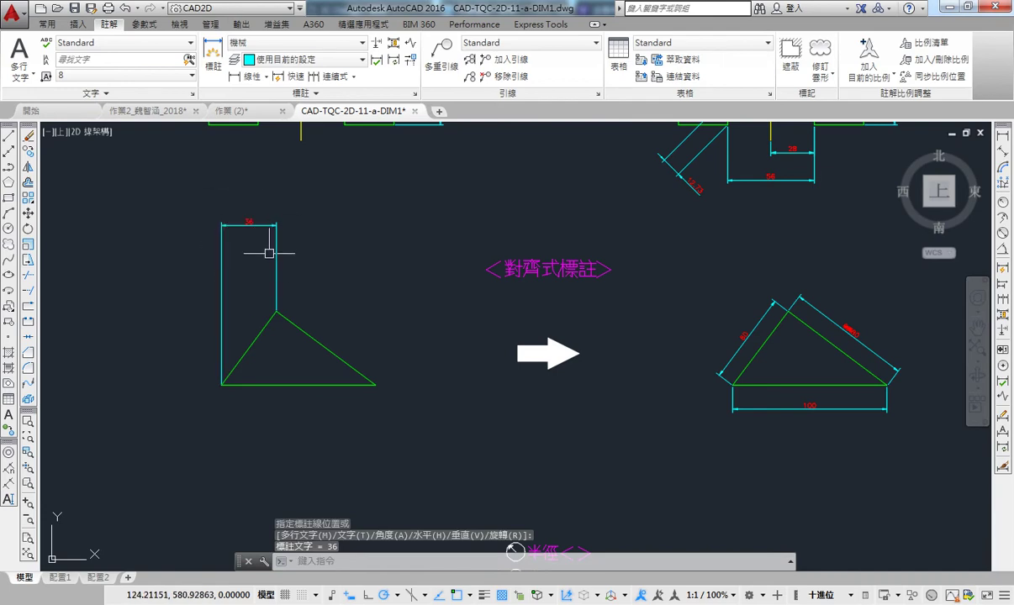
left_click_drag(316, 251, 199, 215)
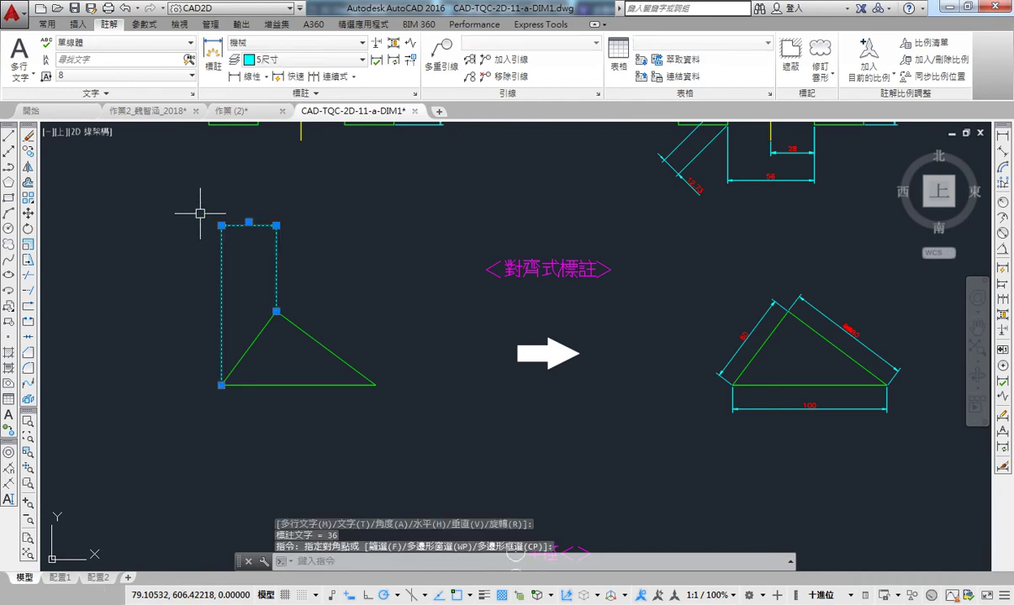
key("Delete")
left_click(266, 76)
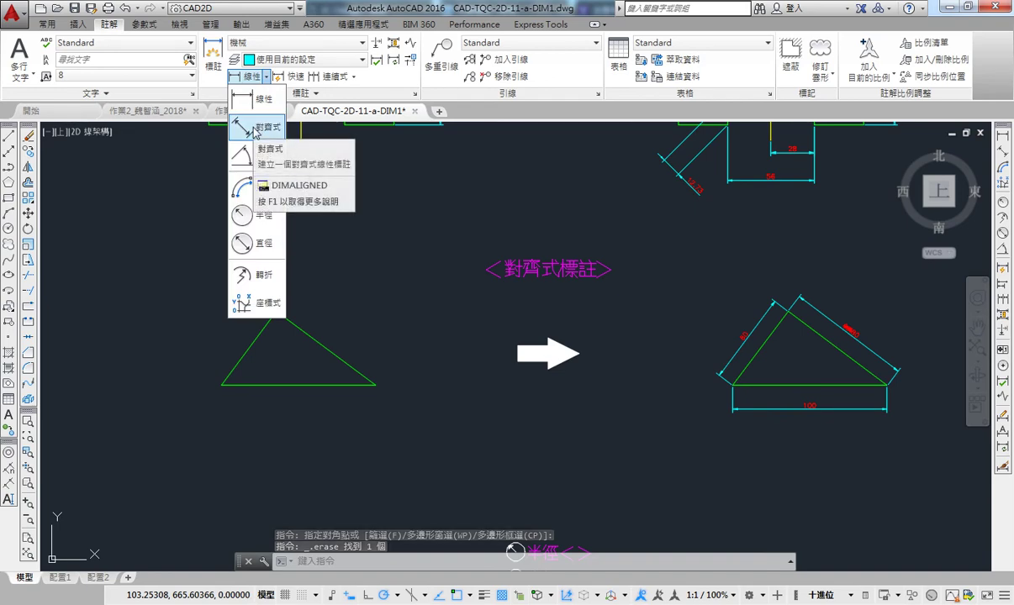
Step: Add an aligned 60 dimension along the triangle's left edge
left_click(257, 128)
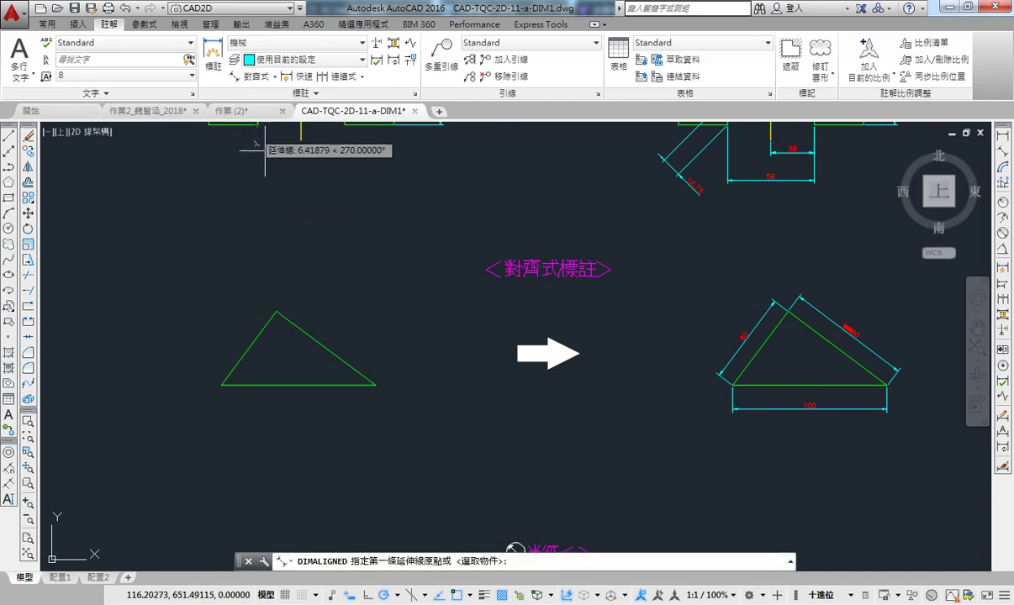
left_click(276, 313)
left_click(221, 385)
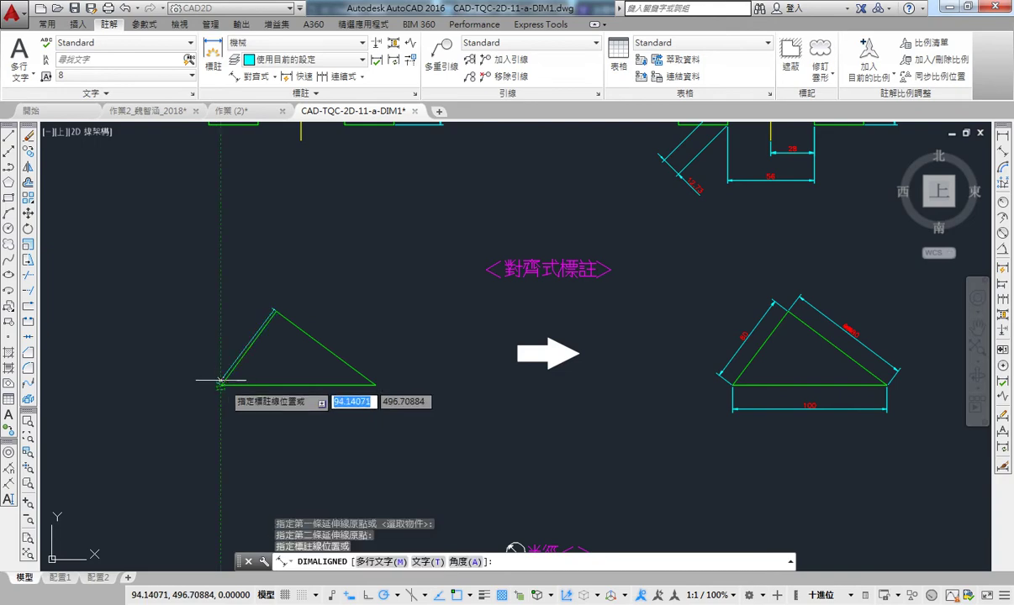
left_click(196, 353)
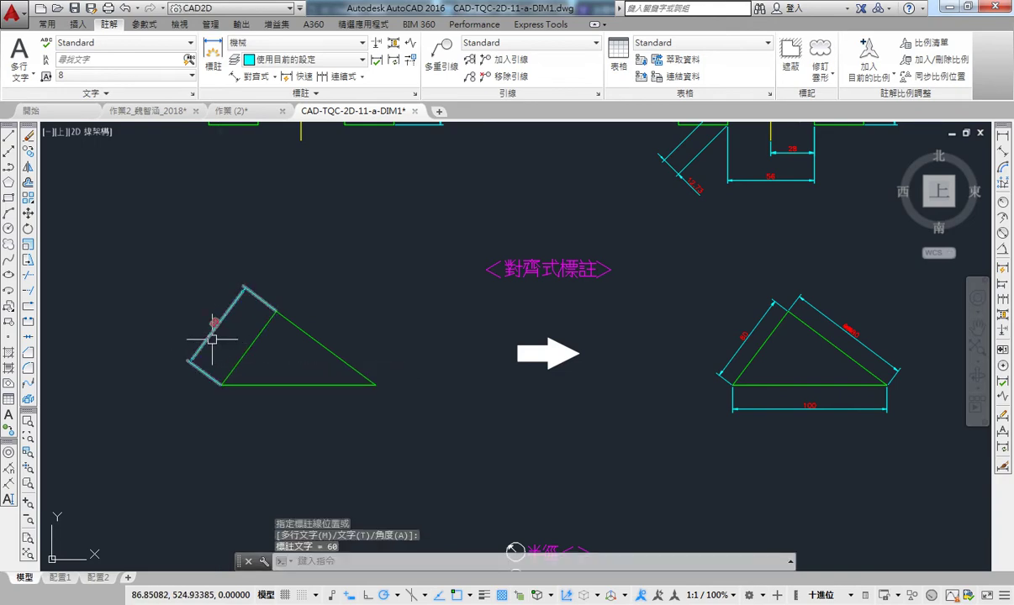
Step: Add a vertical 48 linear dimension left of the triangle
left_click(274, 76)
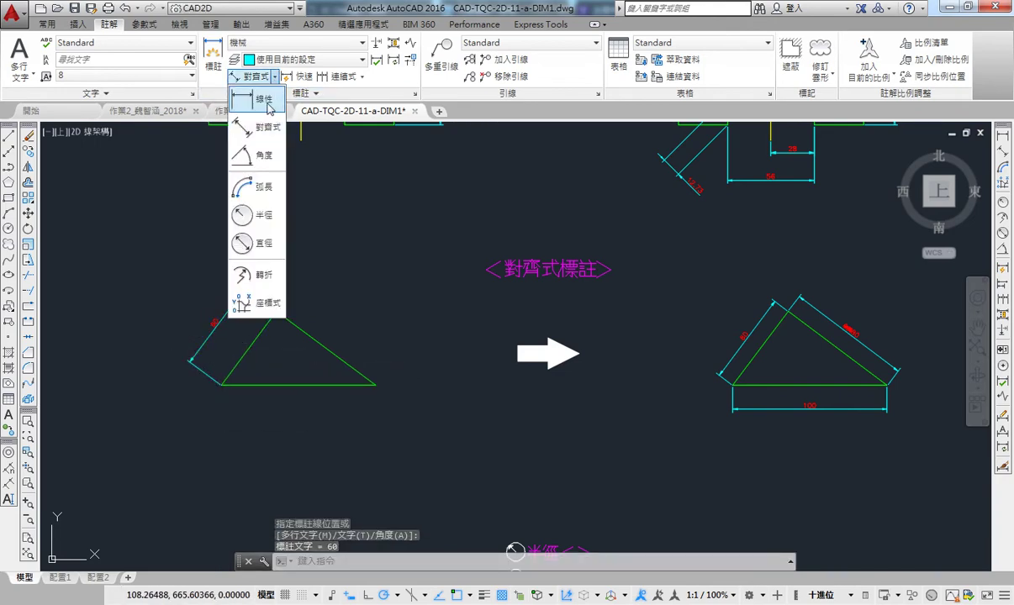
left_click(261, 98)
left_click(276, 311)
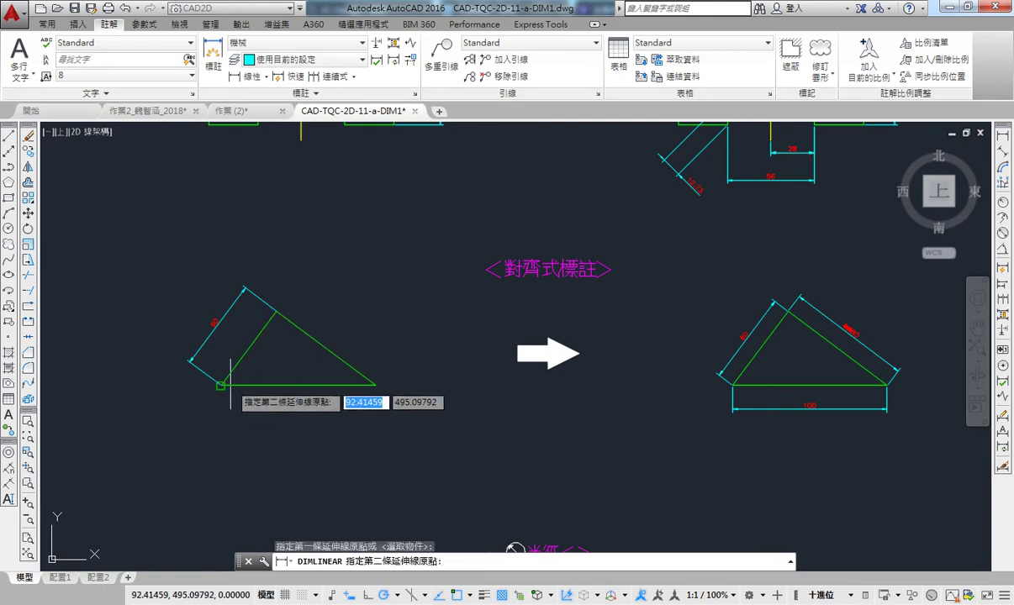
left_click(221, 385)
left_click(150, 353)
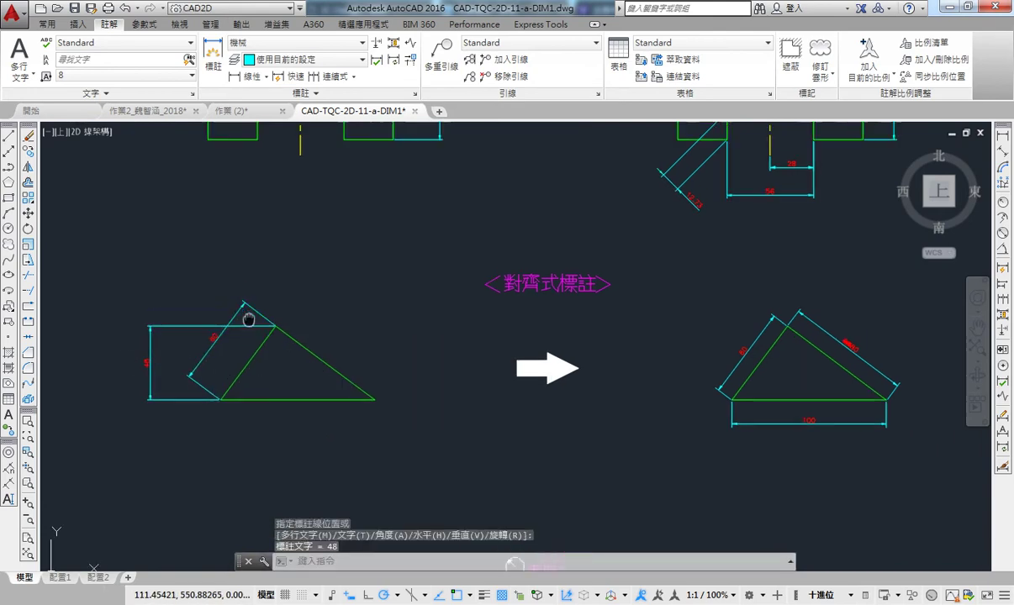
Step: Pan from the triangle back up to the part view, cancelling a stray dimension selection
middle_click_drag(231, 318, 231, 351)
middle_click_drag(287, 328, 303, 449)
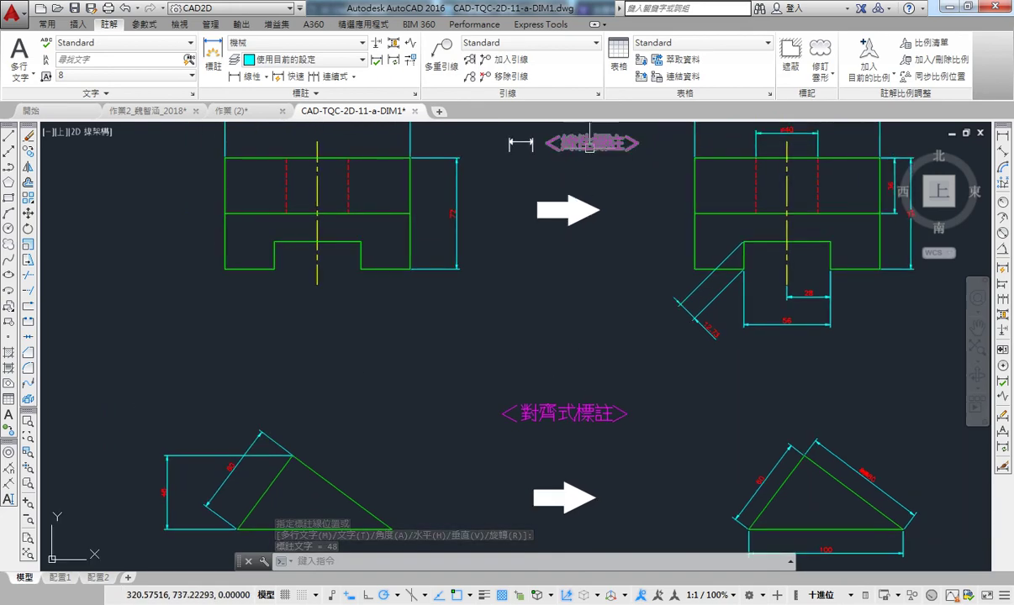
scroll(464, 334, "up", 2)
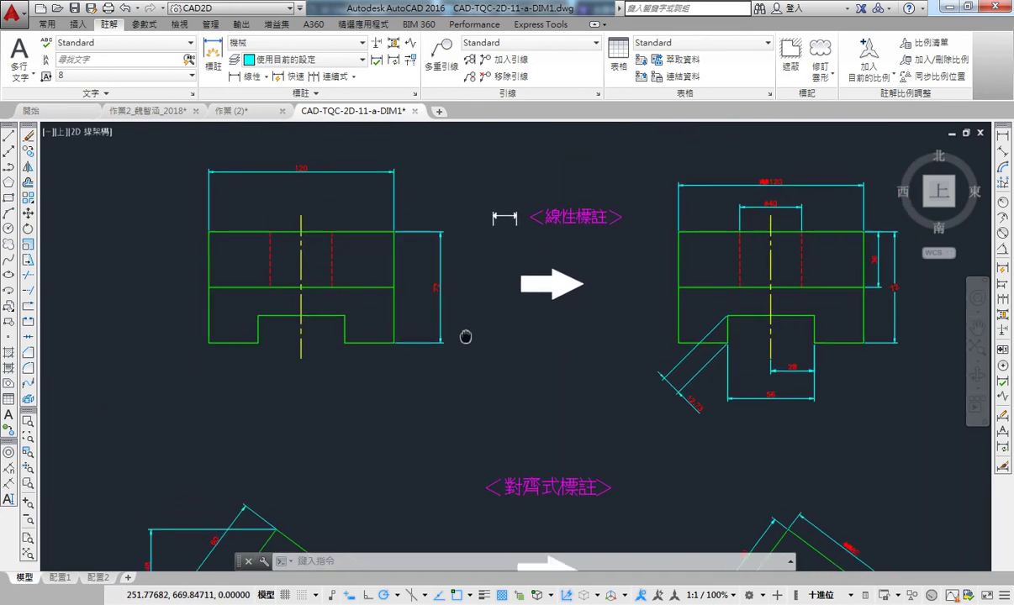
scroll(464, 294, "down", 2)
left_click(244, 415)
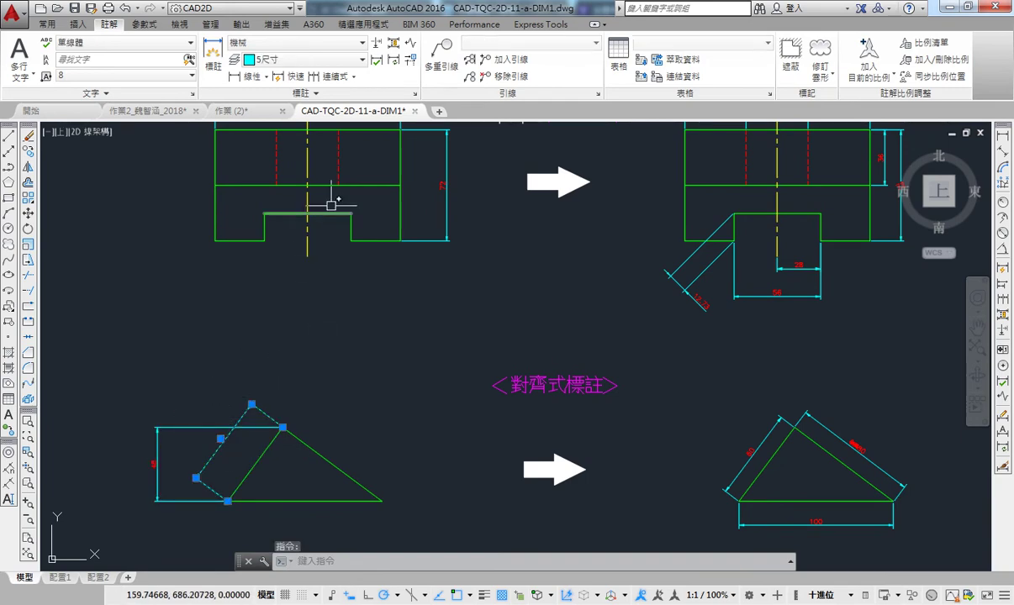
key("Escape")
middle_click_drag(332, 205, 335, 420)
scroll(328, 314, "up", 3)
scroll(377, 271, "down", 1)
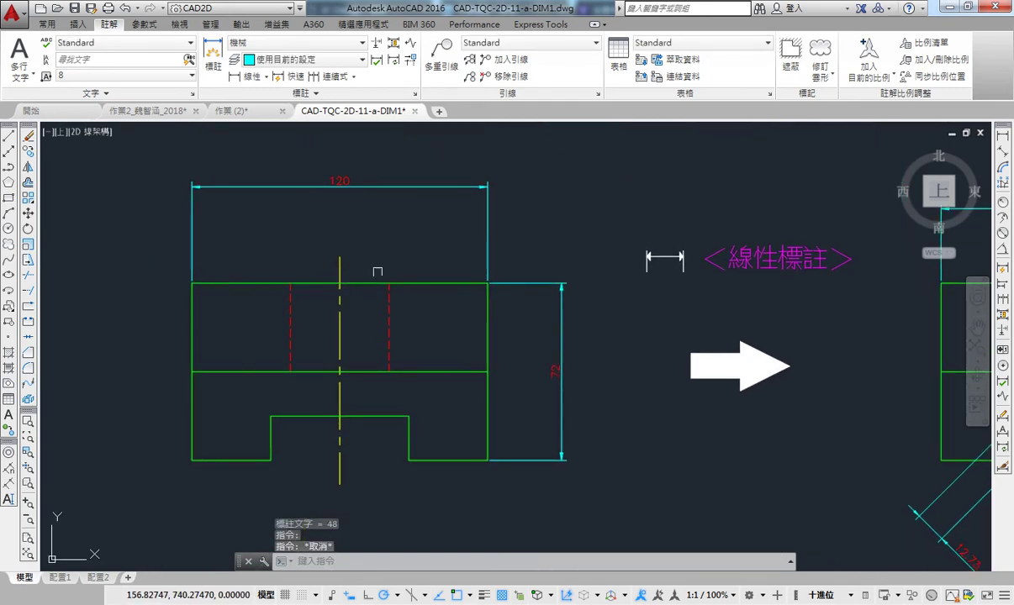
Step: Erase the part view's 120 and 72 dimensions and recentre the bare outline
left_click(503, 242)
left_click(579, 260)
left_click(543, 339)
key("Delete")
mouse_move(543, 340)
middle_mouse_down()
mouse_move(477, 251)
mouse_move(590, 238)
middle_mouse_up()
scroll(477, 251, "down", 5)
scroll(457, 238, "up", 6)
scroll(470, 222, "up", 1)
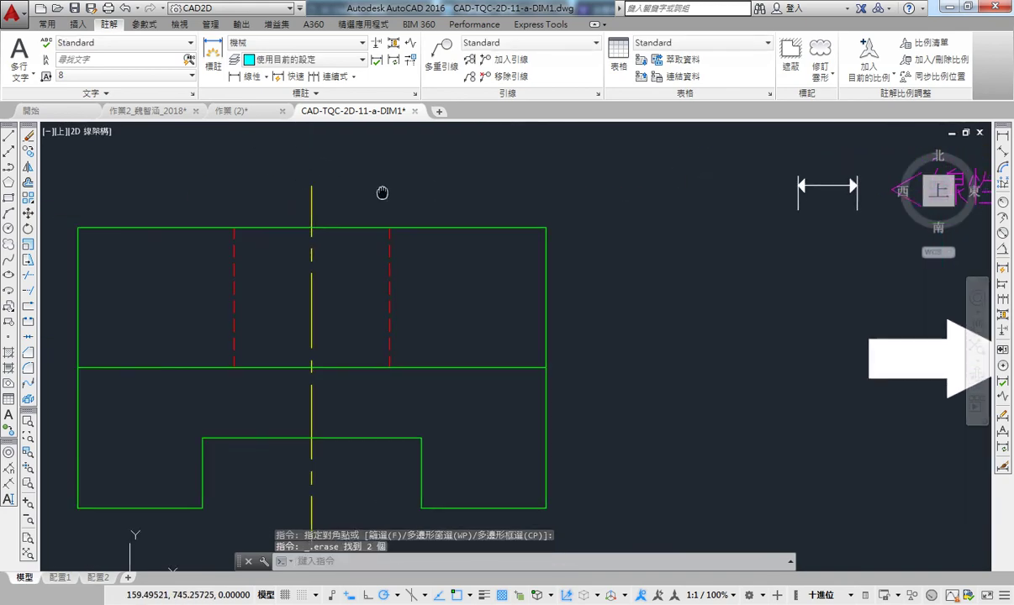
left_click(250, 79)
middle_click_drag(302, 143, 310, 195)
scroll(309, 190, "down", 2)
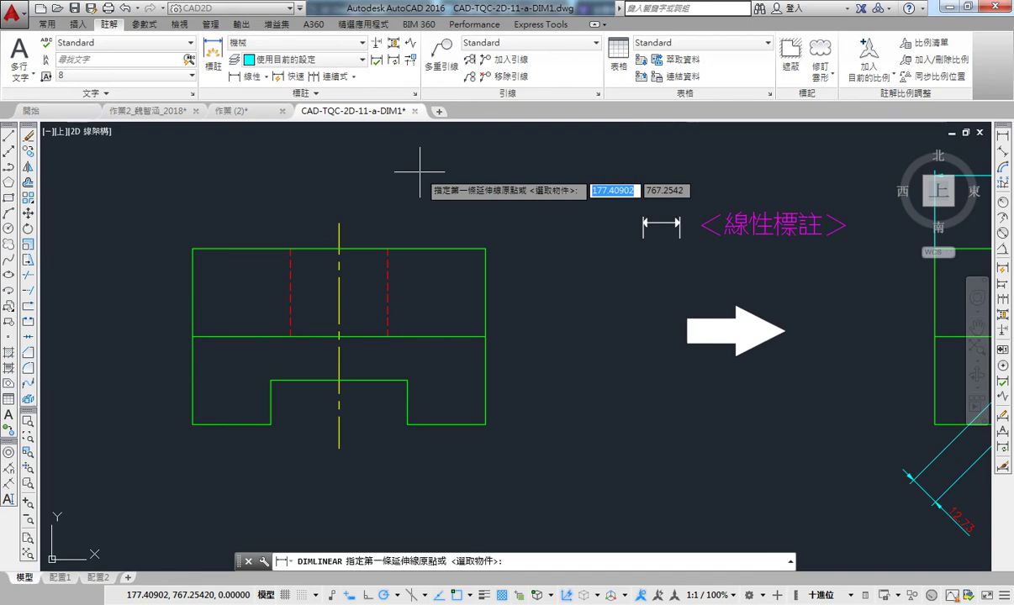
Step: Dimension the part's top edge as 120 and left edge as 72 by selecting the edges
key("Return")
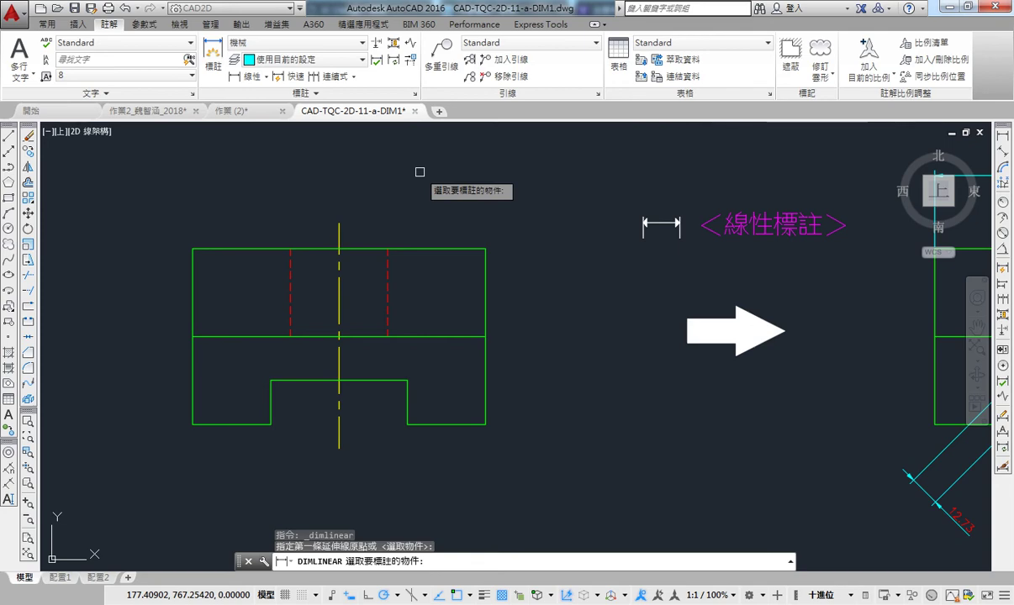
left_click(398, 249)
left_click(405, 160)
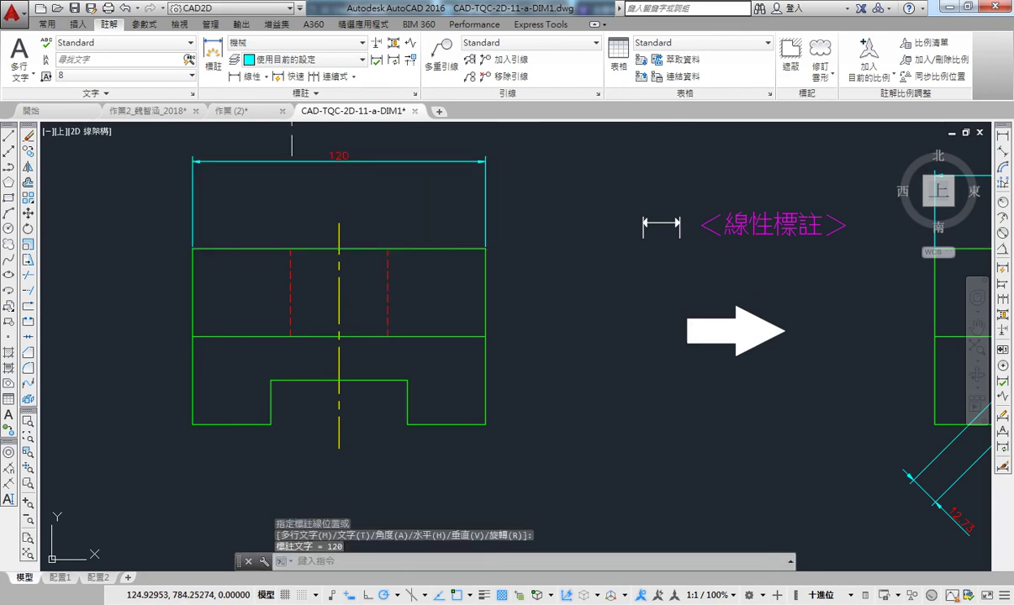
left_click(241, 80)
key("Return")
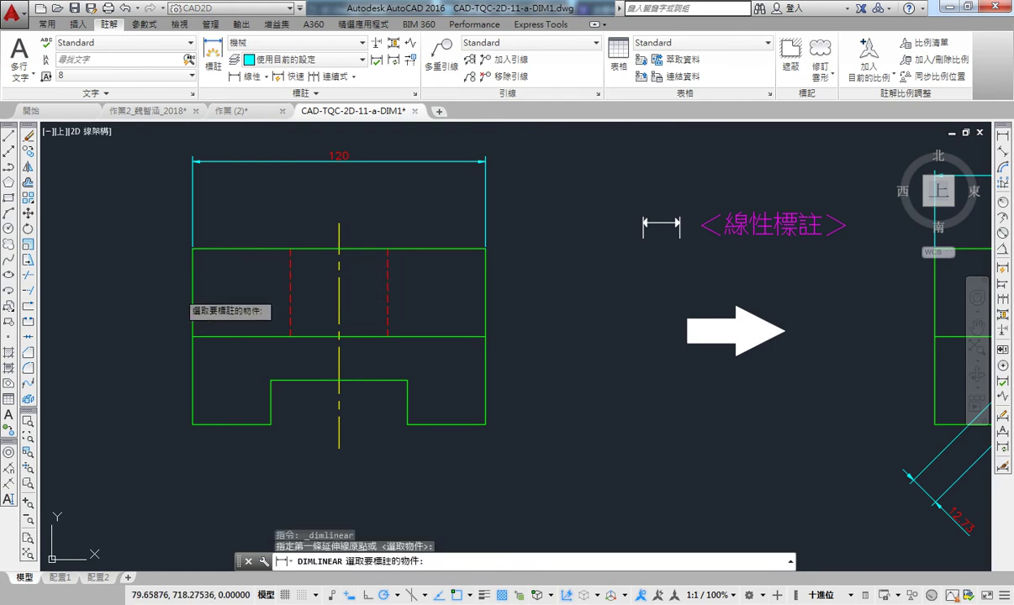
left_click(192, 290)
left_click(114, 283)
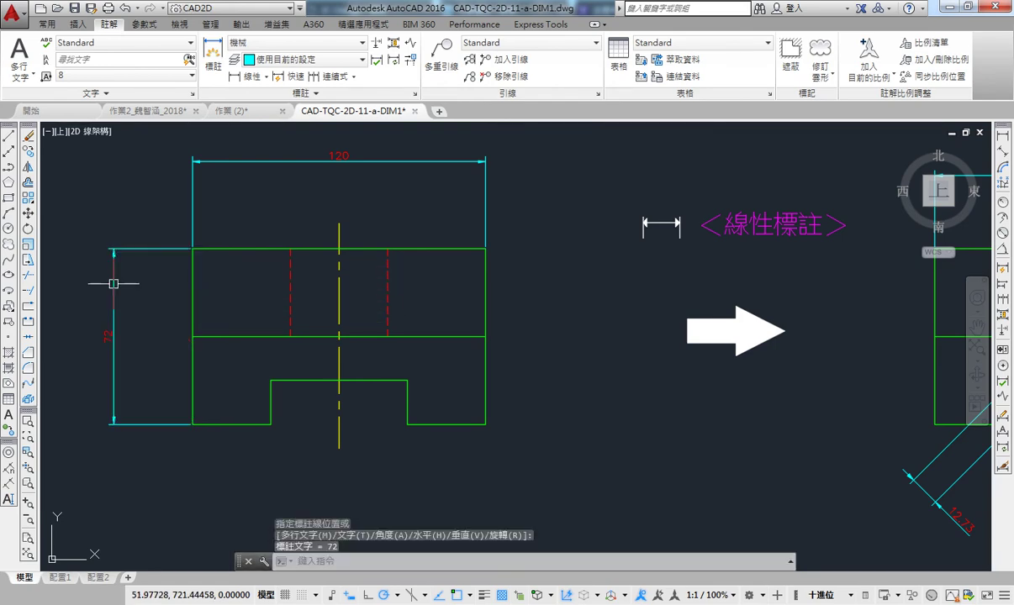
Step: Add a 32 linear dimension under the bottom-left step
key("Return")
left_click(224, 423)
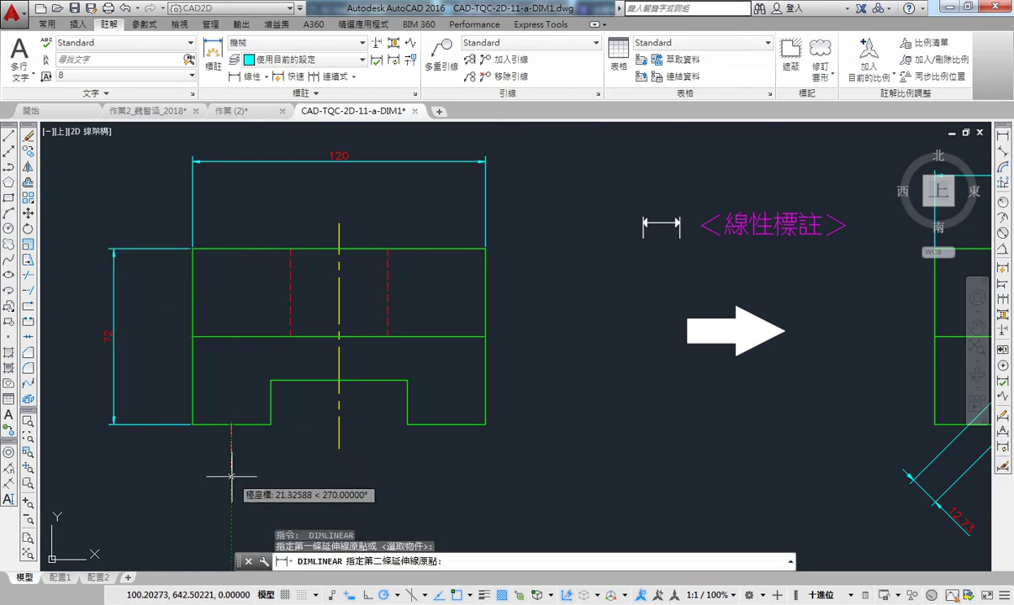
key("Escape")
key("Return")
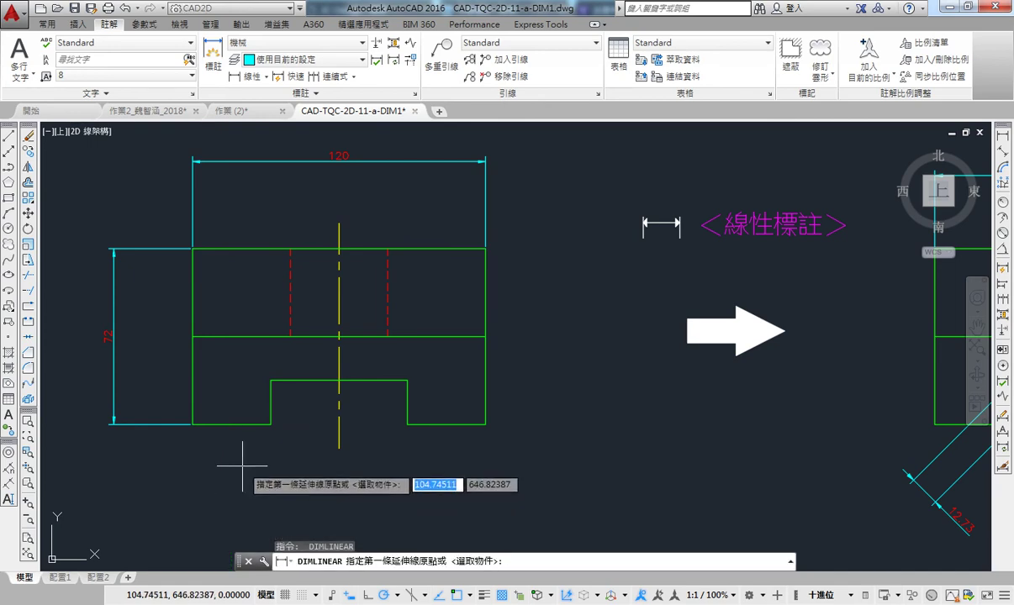
left_click(192, 424)
left_click(271, 424)
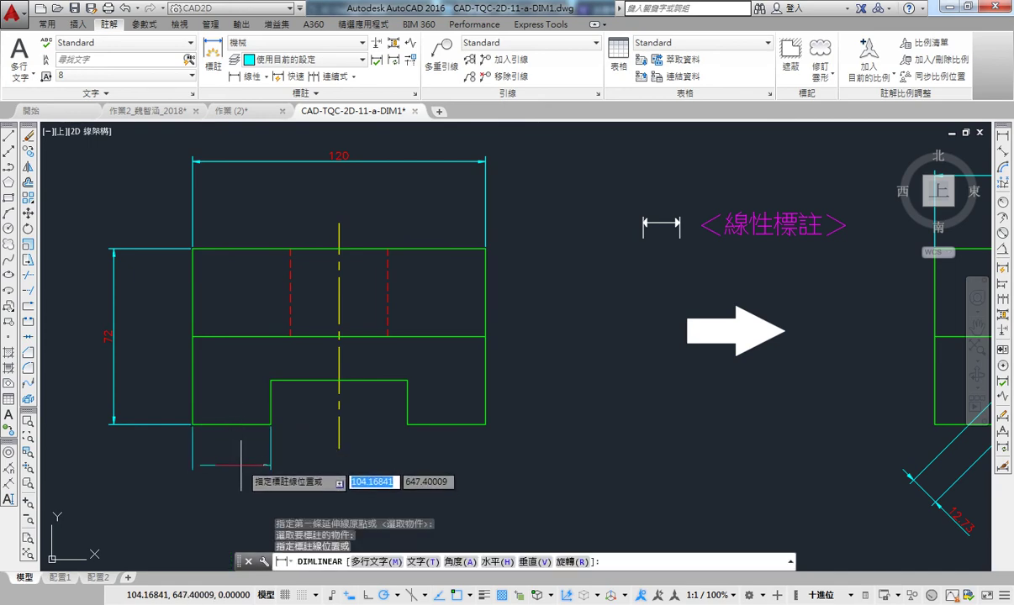
left_click(227, 478)
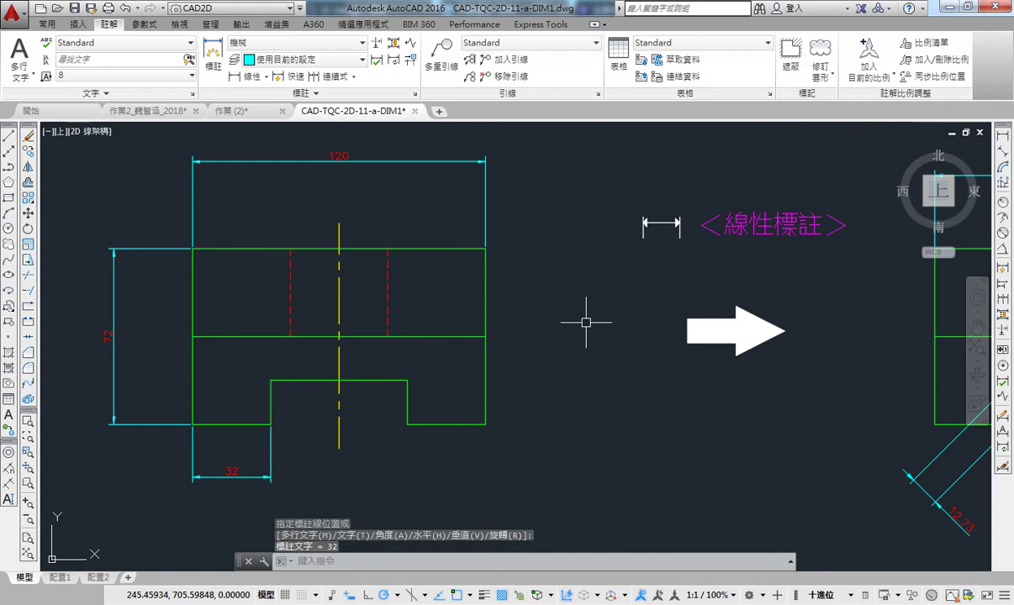
Step: Erase the triangle's old dimensions and add an aligned 60 along its left side
left_click(333, 296)
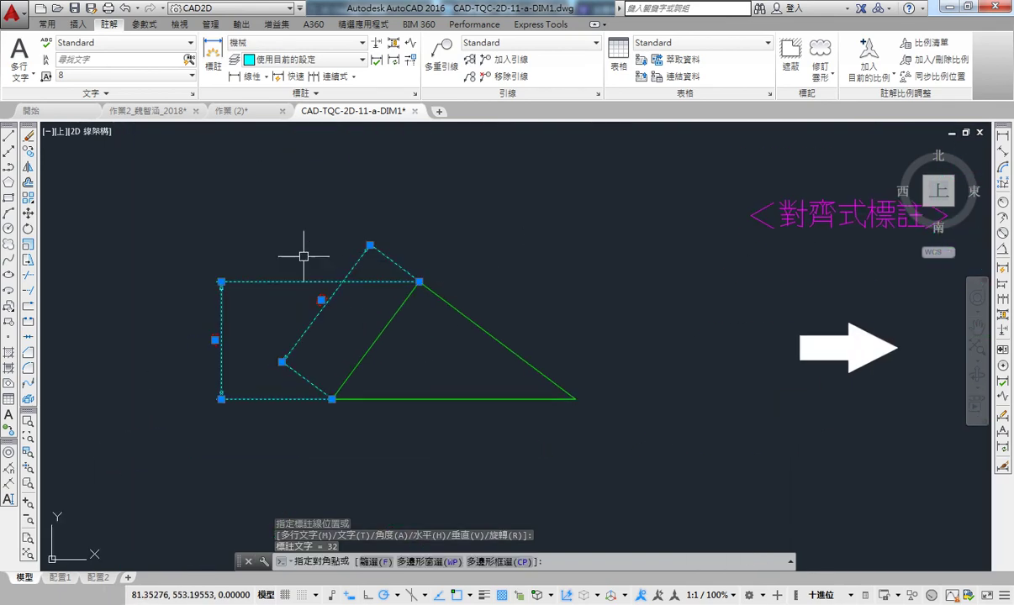
left_click(303, 255)
key("Delete")
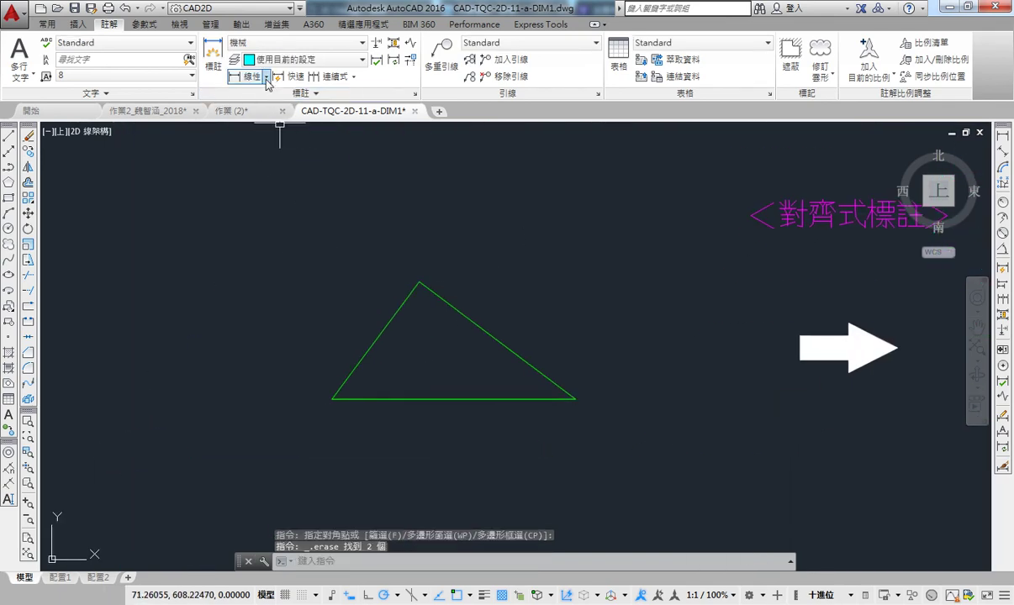
left_click(266, 76)
left_click(267, 127)
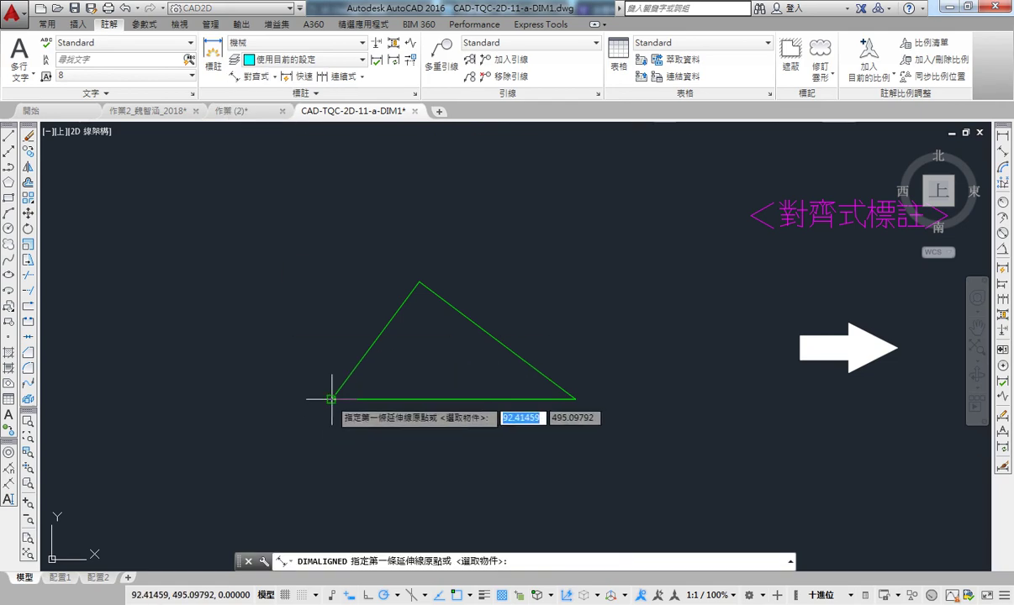
left_click(333, 399)
left_click(420, 282)
left_click(308, 273)
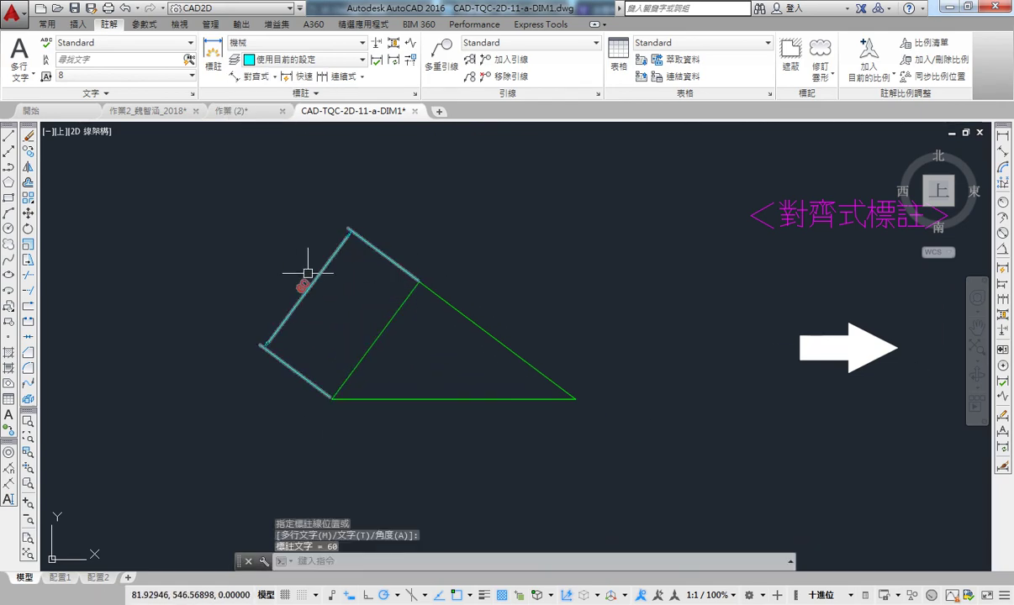
Step: Add a second aligned 60 and an aligned 80 along the right sloped side
left_click(252, 77)
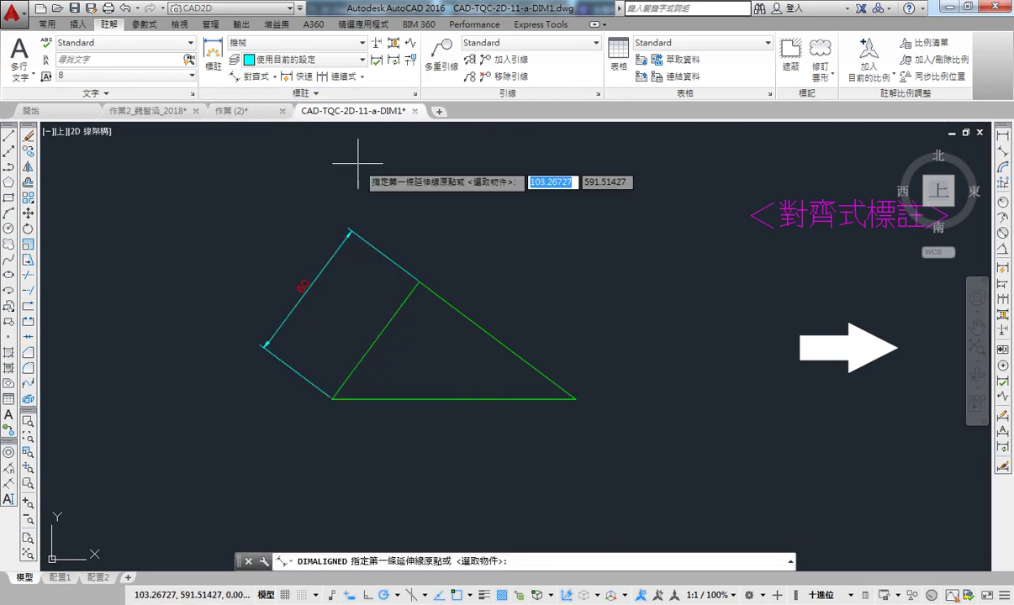
key("Return")
left_click(402, 307)
left_click(368, 301)
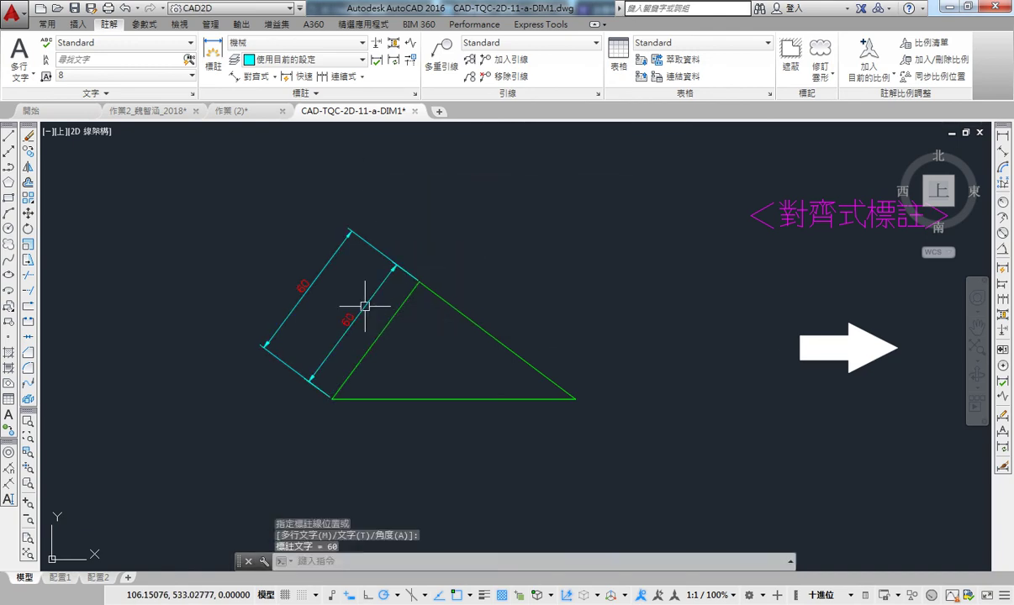
key("Return")
key("Return")
left_click(459, 310)
left_click(471, 287)
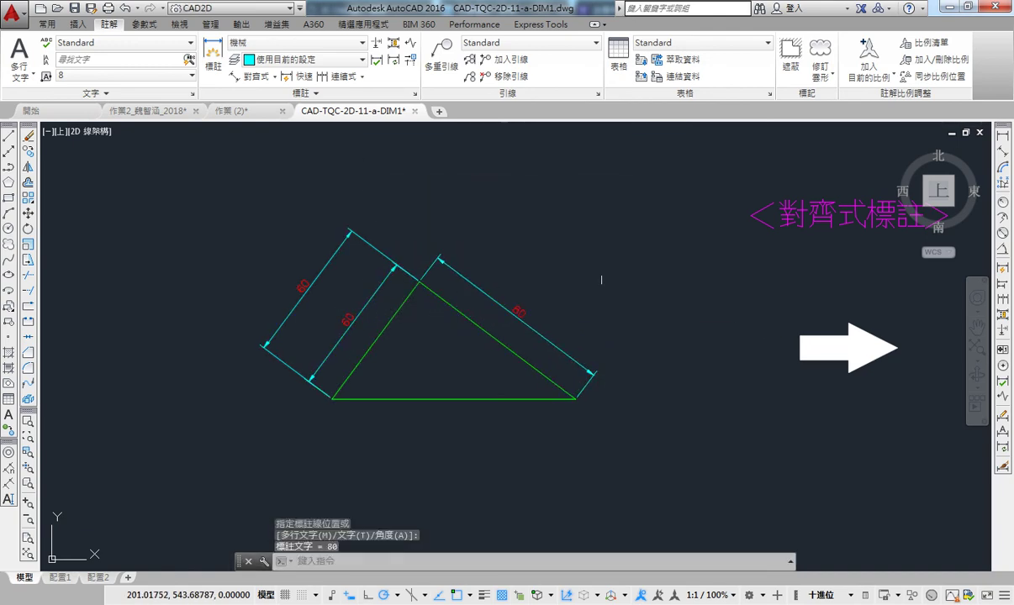
middle_click_drag(601, 274, 414, 465)
scroll(476, 306, "down", 3)
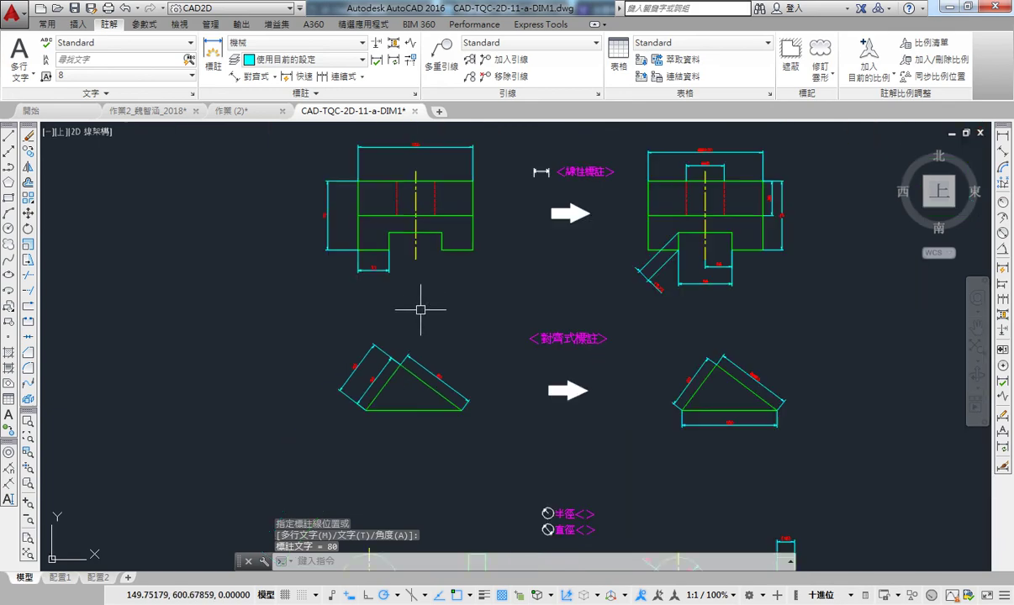
scroll(521, 290, "up", 1)
scroll(470, 265, "up", 1)
middle_click_drag(470, 265, 460, 376)
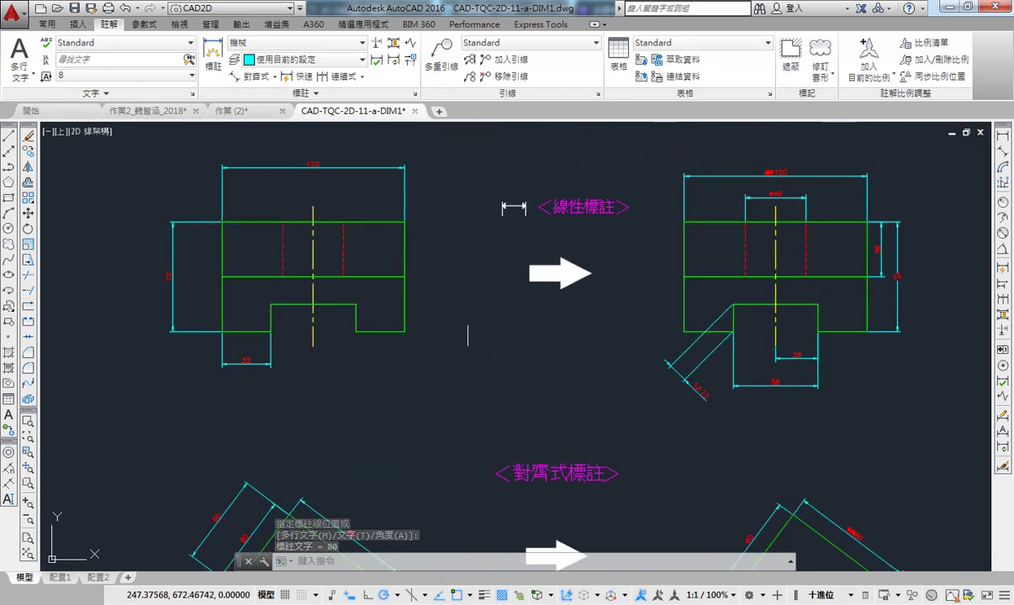
middle_click_drag(467, 336, 474, 317)
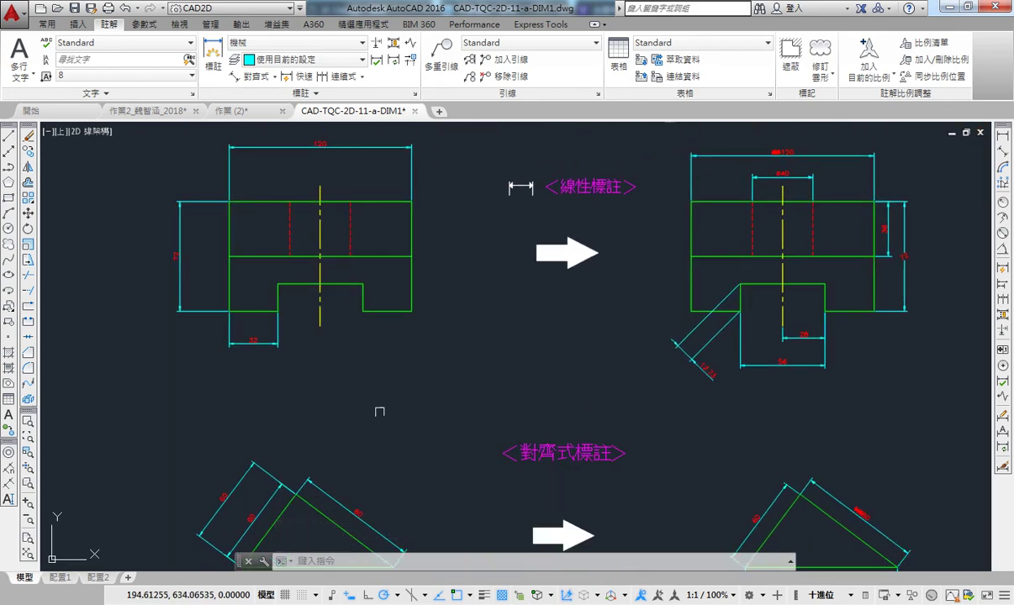